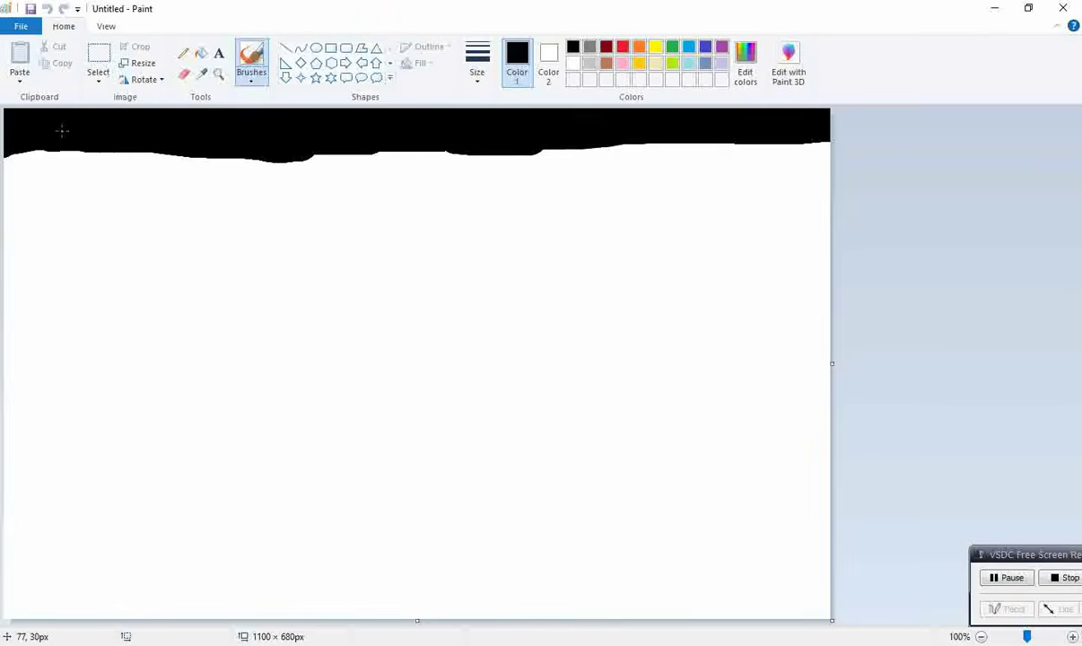
Step: Mix a dark maroon colour and brush a wide horizontal band across the canvas beneath the black strip
{"action": "left_click", "coordinate": [744, 65]}
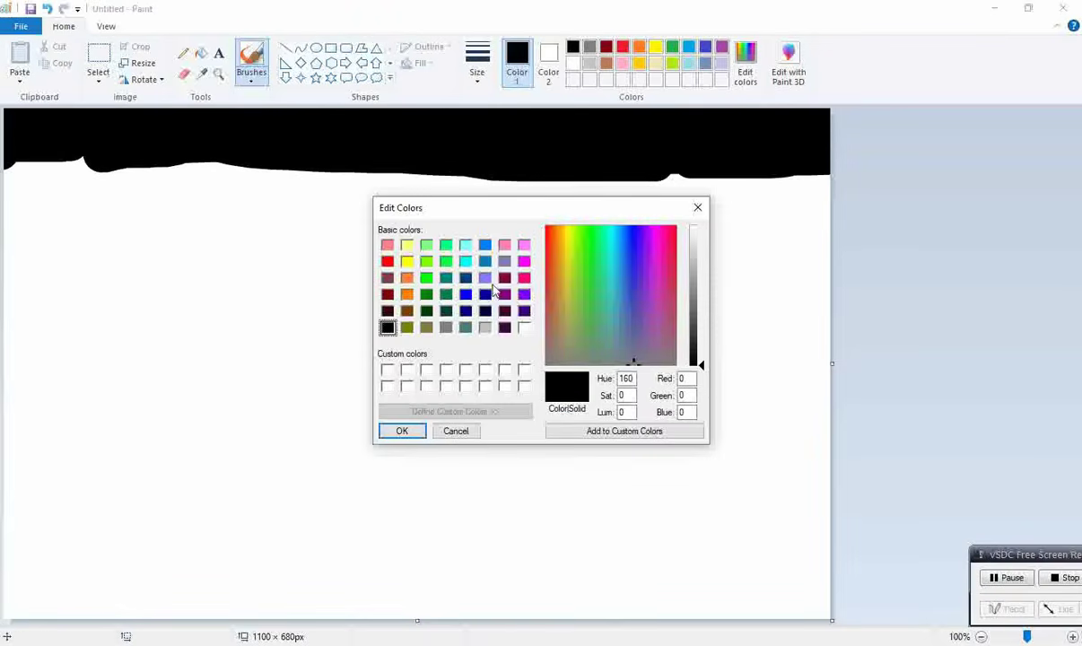
{"action": "left_click", "coordinate": [504, 277]}
{"action": "left_click", "coordinate": [402, 431]}
{"action": "mouse_move", "coordinate": [98, 241]}
{"action": "left_mouse_down"}
{"action": "mouse_move", "coordinate": [14, 220]}
{"action": "mouse_move", "coordinate": [22, 157]}
{"action": "mouse_move", "coordinate": [112, 172]}
{"action": "left_mouse_up"}
{"action": "mouse_move", "coordinate": [28, 190]}
{"action": "left_mouse_down"}
{"action": "mouse_move", "coordinate": [717, 179]}
{"action": "mouse_move", "coordinate": [238, 224]}
{"action": "mouse_move", "coordinate": [277, 190]}
{"action": "mouse_move", "coordinate": [641, 235]}
{"action": "mouse_move", "coordinate": [96, 243]}
{"action": "mouse_move", "coordinate": [609, 278]}
{"action": "mouse_move", "coordinate": [547, 267]}
{"action": "mouse_move", "coordinate": [166, 265]}
{"action": "left_mouse_up"}
Step: Mix a deep blue colour and brush a wide horizontal band across the canvas beneath the maroon one
{"action": "left_click", "coordinate": [744, 70]}
{"action": "left_click", "coordinate": [484, 294]}
{"action": "left_click", "coordinate": [401, 430]}
{"action": "mouse_move", "coordinate": [13, 314]}
{"action": "left_mouse_down"}
{"action": "mouse_move", "coordinate": [202, 300]}
{"action": "mouse_move", "coordinate": [681, 308]}
{"action": "mouse_move", "coordinate": [345, 310]}
{"action": "mouse_move", "coordinate": [53, 358]}
{"action": "mouse_move", "coordinate": [206, 301]}
{"action": "mouse_move", "coordinate": [499, 308]}
{"action": "mouse_move", "coordinate": [669, 374]}
{"action": "mouse_move", "coordinate": [178, 394]}
{"action": "mouse_move", "coordinate": [150, 350]}
{"action": "mouse_move", "coordinate": [588, 364]}
{"action": "mouse_move", "coordinate": [785, 350]}
{"action": "left_mouse_up"}
Step: Mix a darker navy colour and brush a horizontal band across the canvas beneath the deep blue one
{"action": "left_click", "coordinate": [744, 65]}
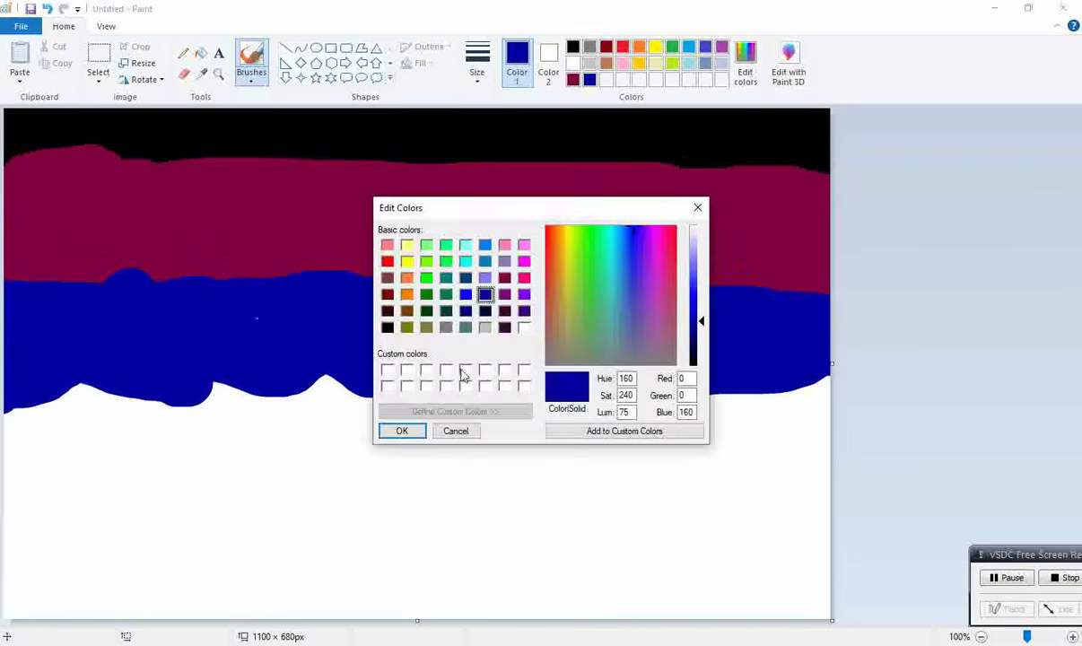
{"action": "left_click", "coordinate": [466, 311]}
{"action": "left_click", "coordinate": [402, 431]}
{"action": "mouse_move", "coordinate": [27, 394]}
{"action": "left_mouse_down"}
{"action": "mouse_move", "coordinate": [2, 420]}
{"action": "mouse_move", "coordinate": [80, 408]}
{"action": "mouse_move", "coordinate": [46, 408]}
{"action": "mouse_move", "coordinate": [332, 397]}
{"action": "mouse_move", "coordinate": [258, 417]}
{"action": "mouse_move", "coordinate": [420, 418]}
{"action": "mouse_move", "coordinate": [420, 392]}
{"action": "mouse_move", "coordinate": [447, 390]}
{"action": "mouse_move", "coordinate": [853, 394]}
{"action": "mouse_move", "coordinate": [425, 426]}
{"action": "mouse_move", "coordinate": [566, 434]}
{"action": "mouse_move", "coordinate": [465, 417]}
{"action": "mouse_move", "coordinate": [771, 423]}
{"action": "mouse_move", "coordinate": [431, 431]}
{"action": "left_mouse_up"}
{"action": "mouse_move", "coordinate": [81, 461]}
{"action": "left_mouse_down"}
{"action": "mouse_move", "coordinate": [85, 490]}
{"action": "mouse_move", "coordinate": [27, 448]}
{"action": "mouse_move", "coordinate": [134, 411]}
{"action": "mouse_move", "coordinate": [297, 453]}
{"action": "mouse_move", "coordinate": [825, 452]}
{"action": "left_mouse_up"}
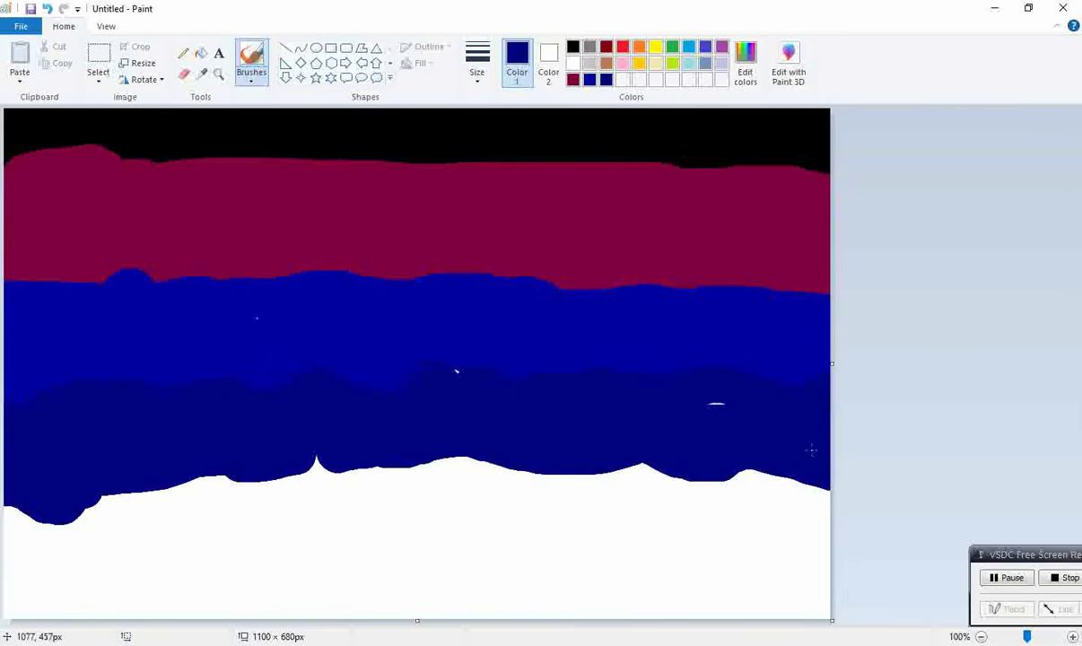
Step: Mix a dark purple colour and brush a horizontal band across the canvas beneath the navy one
{"action": "left_click", "coordinate": [744, 62]}
{"action": "left_click", "coordinate": [524, 310]}
{"action": "left_click", "coordinate": [401, 430]}
{"action": "mouse_move", "coordinate": [190, 491]}
{"action": "left_mouse_down"}
{"action": "mouse_move", "coordinate": [22, 516]}
{"action": "mouse_move", "coordinate": [278, 494]}
{"action": "mouse_move", "coordinate": [740, 507]}
{"action": "mouse_move", "coordinate": [763, 493]}
{"action": "mouse_move", "coordinate": [345, 453]}
{"action": "mouse_move", "coordinate": [94, 545]}
{"action": "mouse_move", "coordinate": [605, 514]}
{"action": "mouse_move", "coordinate": [834, 546]}
{"action": "mouse_move", "coordinate": [639, 541]}
{"action": "left_mouse_up"}
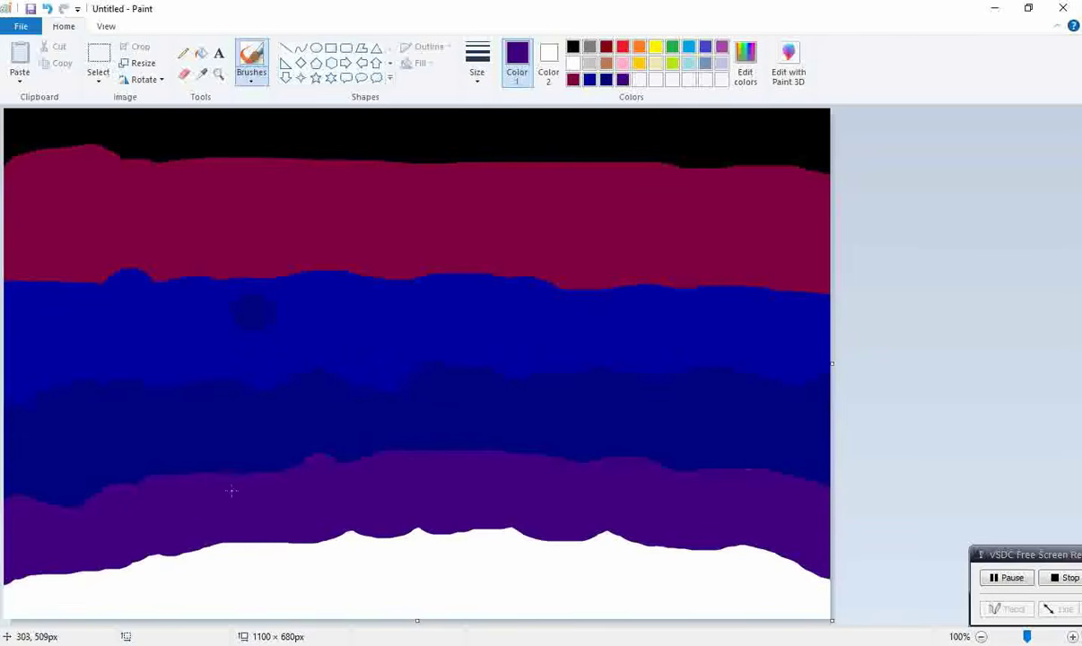
{"action": "mouse_move", "coordinate": [203, 519]}
{"action": "left_mouse_down"}
{"action": "mouse_move", "coordinate": [686, 519]}
{"action": "mouse_move", "coordinate": [780, 563]}
{"action": "left_mouse_up"}
Step: Switch to a softer, semi-transparent brush and blend the purple band's upper edge into the navy band
{"action": "left_click", "coordinate": [251, 63]}
{"action": "left_click", "coordinate": [325, 125]}
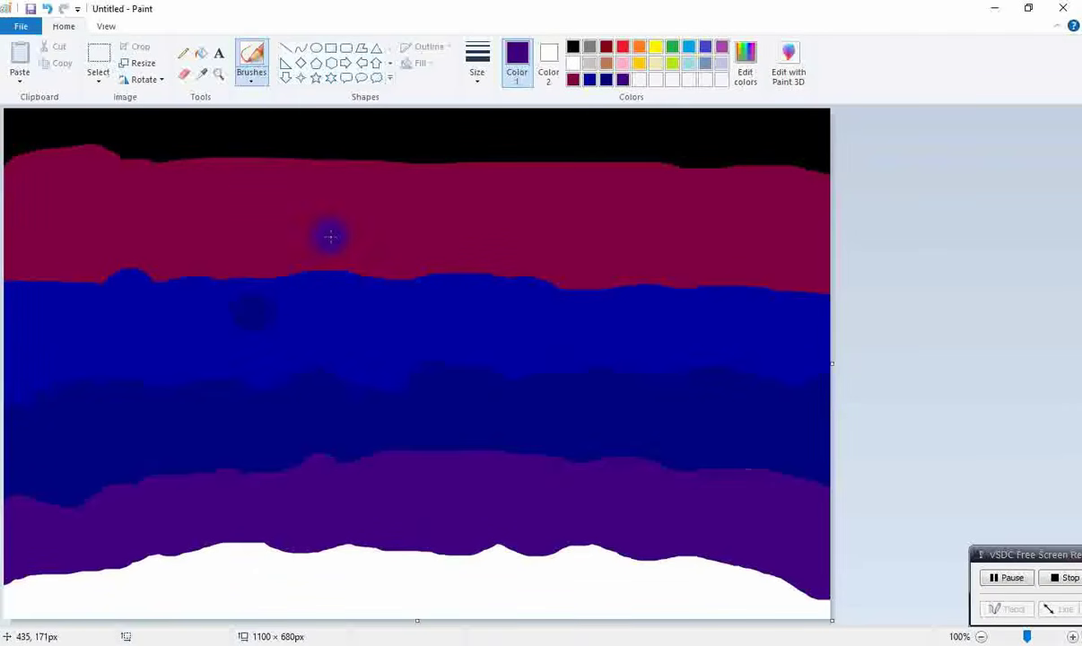
{"action": "mouse_move", "coordinate": [108, 492]}
{"action": "left_mouse_down"}
{"action": "mouse_move", "coordinate": [194, 491]}
{"action": "mouse_move", "coordinate": [163, 469]}
{"action": "mouse_move", "coordinate": [159, 483]}
{"action": "mouse_move", "coordinate": [124, 477]}
{"action": "mouse_move", "coordinate": [276, 479]}
{"action": "mouse_move", "coordinate": [169, 476]}
{"action": "mouse_move", "coordinate": [328, 467]}
{"action": "left_mouse_up"}
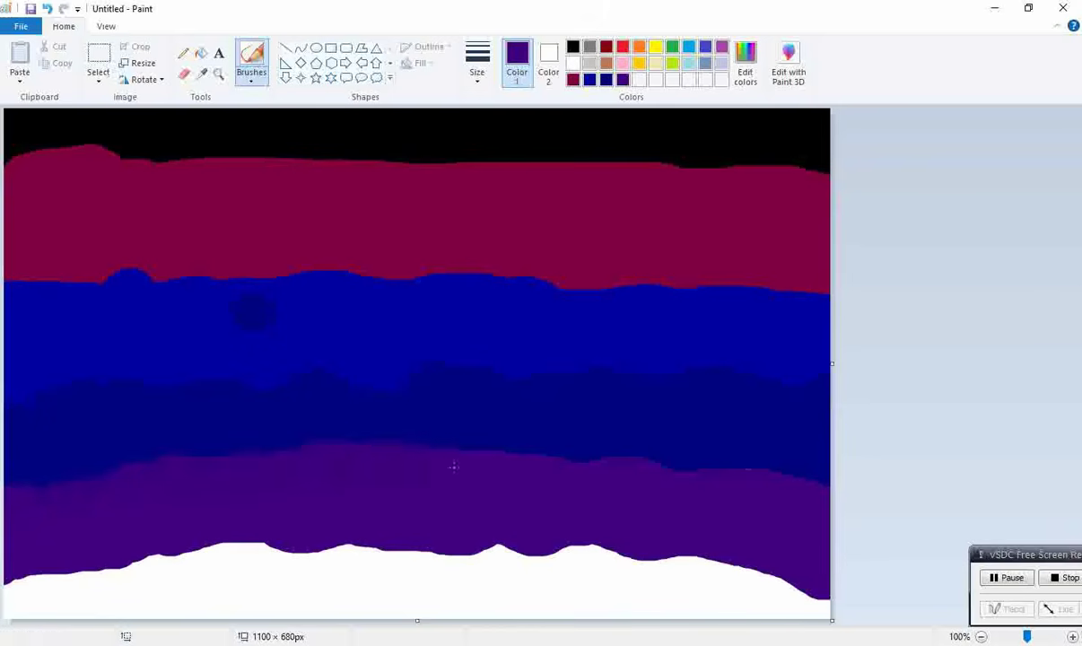
{"action": "left_click_drag", "start_coordinate": [509, 470], "coordinate": [840, 482]}
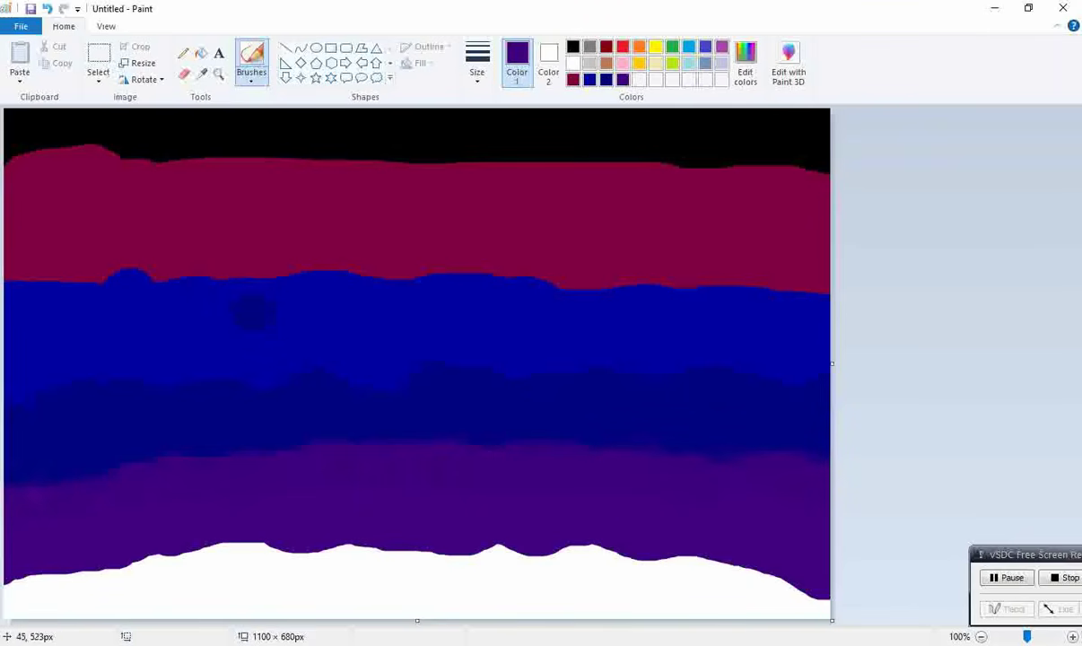
Step: Blend the navy band up into the deep blue band, and the deep blue band up into the maroon one
{"action": "left_click", "coordinate": [589, 79]}
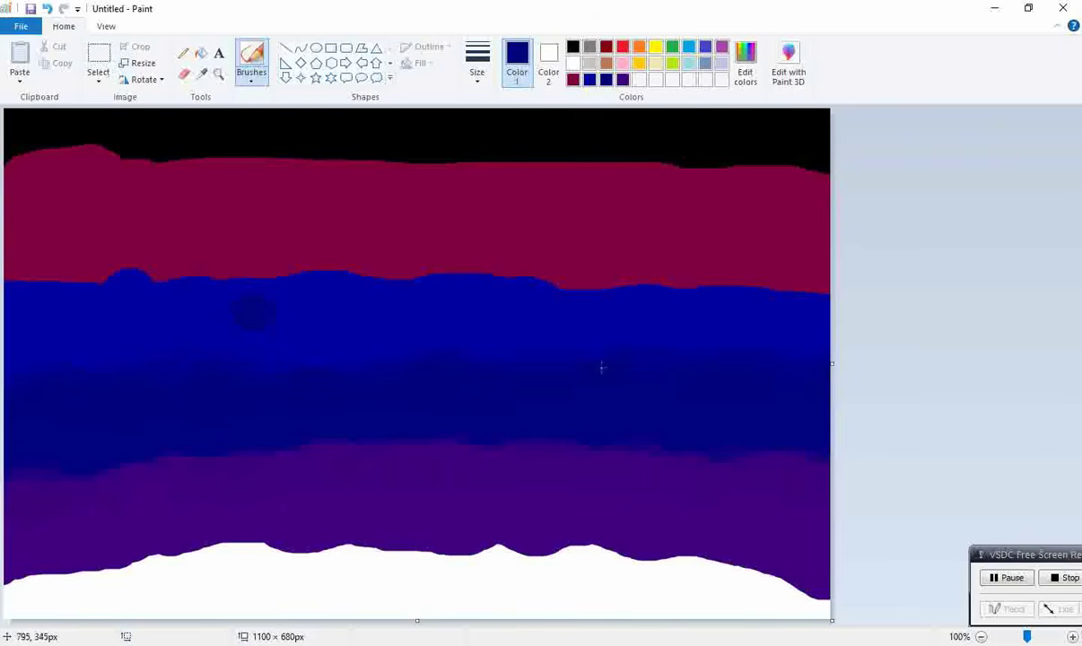
{"action": "left_click", "coordinate": [589, 80]}
{"action": "mouse_move", "coordinate": [85, 262]}
{"action": "left_mouse_down"}
{"action": "mouse_move", "coordinate": [19, 277]}
{"action": "mouse_move", "coordinate": [80, 299]}
{"action": "mouse_move", "coordinate": [149, 279]}
{"action": "mouse_move", "coordinate": [125, 287]}
{"action": "mouse_move", "coordinate": [157, 292]}
{"action": "mouse_move", "coordinate": [215, 269]}
{"action": "mouse_move", "coordinate": [269, 305]}
{"action": "mouse_move", "coordinate": [247, 280]}
{"action": "mouse_move", "coordinate": [398, 282]}
{"action": "mouse_move", "coordinate": [451, 295]}
{"action": "mouse_move", "coordinate": [526, 281]}
{"action": "mouse_move", "coordinate": [668, 294]}
{"action": "mouse_move", "coordinate": [689, 279]}
{"action": "mouse_move", "coordinate": [753, 317]}
{"action": "left_mouse_up"}
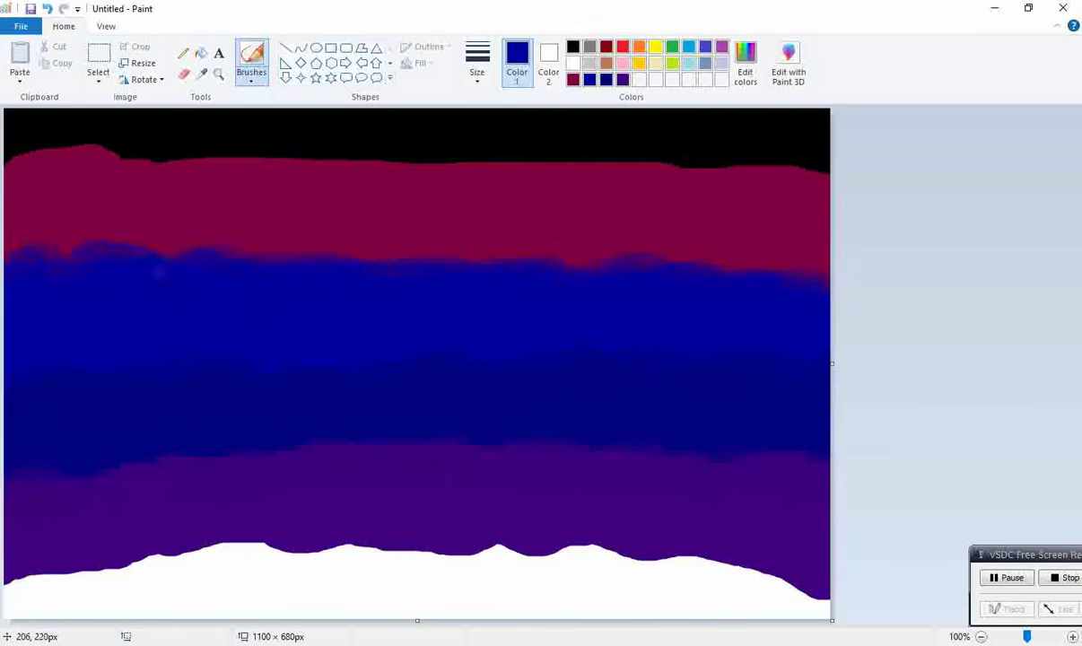
Step: Blend the maroon band up into the black strip and extend the purple band's lower edge down over the white area
{"action": "left_click", "coordinate": [572, 79]}
{"action": "mouse_move", "coordinate": [31, 174]}
{"action": "left_mouse_down"}
{"action": "mouse_move", "coordinate": [132, 163]}
{"action": "mouse_move", "coordinate": [76, 180]}
{"action": "mouse_move", "coordinate": [52, 164]}
{"action": "mouse_move", "coordinate": [125, 174]}
{"action": "mouse_move", "coordinate": [196, 156]}
{"action": "mouse_move", "coordinate": [235, 178]}
{"action": "mouse_move", "coordinate": [353, 152]}
{"action": "mouse_move", "coordinate": [232, 197]}
{"action": "mouse_move", "coordinate": [393, 156]}
{"action": "mouse_move", "coordinate": [482, 168]}
{"action": "mouse_move", "coordinate": [431, 179]}
{"action": "mouse_move", "coordinate": [465, 164]}
{"action": "mouse_move", "coordinate": [501, 179]}
{"action": "mouse_move", "coordinate": [446, 179]}
{"action": "mouse_move", "coordinate": [539, 171]}
{"action": "mouse_move", "coordinate": [697, 188]}
{"action": "mouse_move", "coordinate": [666, 189]}
{"action": "mouse_move", "coordinate": [642, 168]}
{"action": "mouse_move", "coordinate": [741, 185]}
{"action": "mouse_move", "coordinate": [817, 175]}
{"action": "left_mouse_up"}
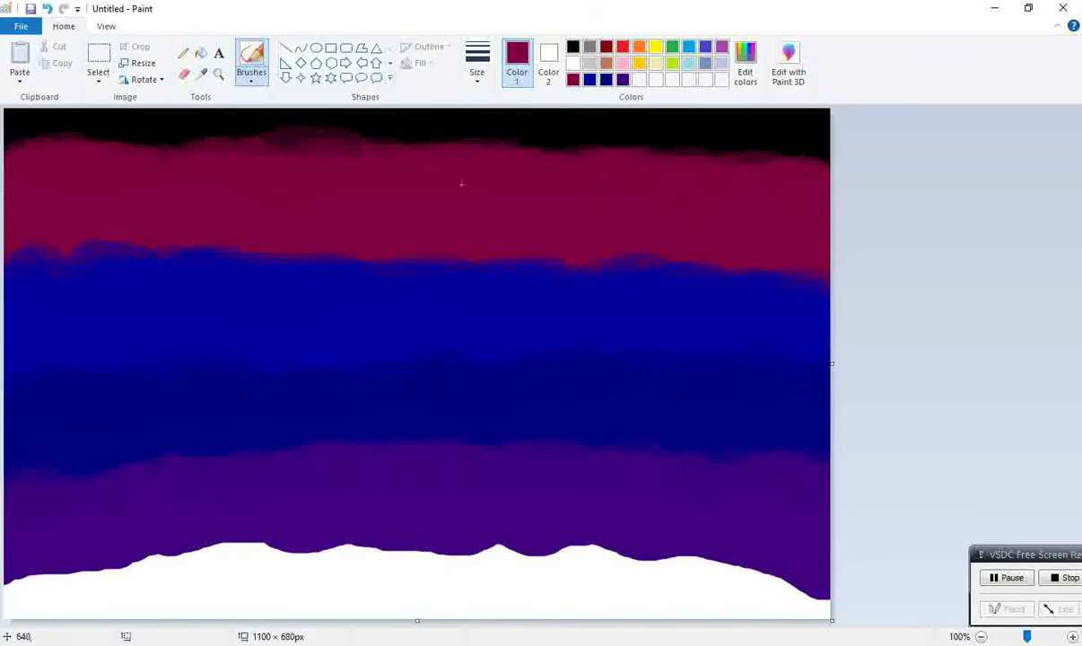
{"action": "left_click", "coordinate": [623, 79]}
{"action": "mouse_move", "coordinate": [20, 564]}
{"action": "left_mouse_down"}
{"action": "mouse_move", "coordinate": [197, 569]}
{"action": "mouse_move", "coordinate": [211, 532]}
{"action": "mouse_move", "coordinate": [182, 546]}
{"action": "mouse_move", "coordinate": [251, 548]}
{"action": "mouse_move", "coordinate": [162, 547]}
{"action": "mouse_move", "coordinate": [222, 567]}
{"action": "mouse_move", "coordinate": [357, 543]}
{"action": "mouse_move", "coordinate": [350, 548]}
{"action": "mouse_move", "coordinate": [445, 546]}
{"action": "mouse_move", "coordinate": [454, 556]}
{"action": "mouse_move", "coordinate": [437, 558]}
{"action": "mouse_move", "coordinate": [596, 551]}
{"action": "mouse_move", "coordinate": [607, 565]}
{"action": "mouse_move", "coordinate": [624, 552]}
{"action": "mouse_move", "coordinate": [606, 543]}
{"action": "mouse_move", "coordinate": [649, 555]}
{"action": "mouse_move", "coordinate": [646, 565]}
{"action": "mouse_move", "coordinate": [737, 567]}
{"action": "mouse_move", "coordinate": [744, 582]}
{"action": "mouse_move", "coordinate": [786, 581]}
{"action": "mouse_move", "coordinate": [792, 601]}
{"action": "mouse_move", "coordinate": [827, 598]}
{"action": "mouse_move", "coordinate": [667, 556]}
{"action": "left_mouse_up"}
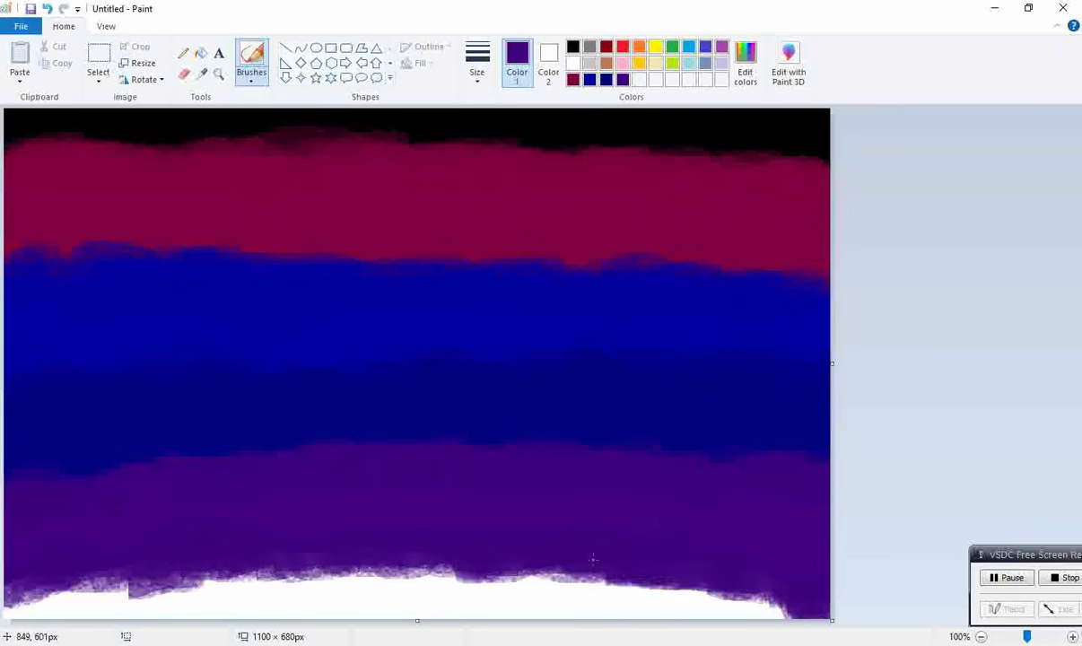
Step: Resize the image by pixels to a height of 6 without maintaining the aspect ratio
{"action": "left_click", "coordinate": [145, 64]}
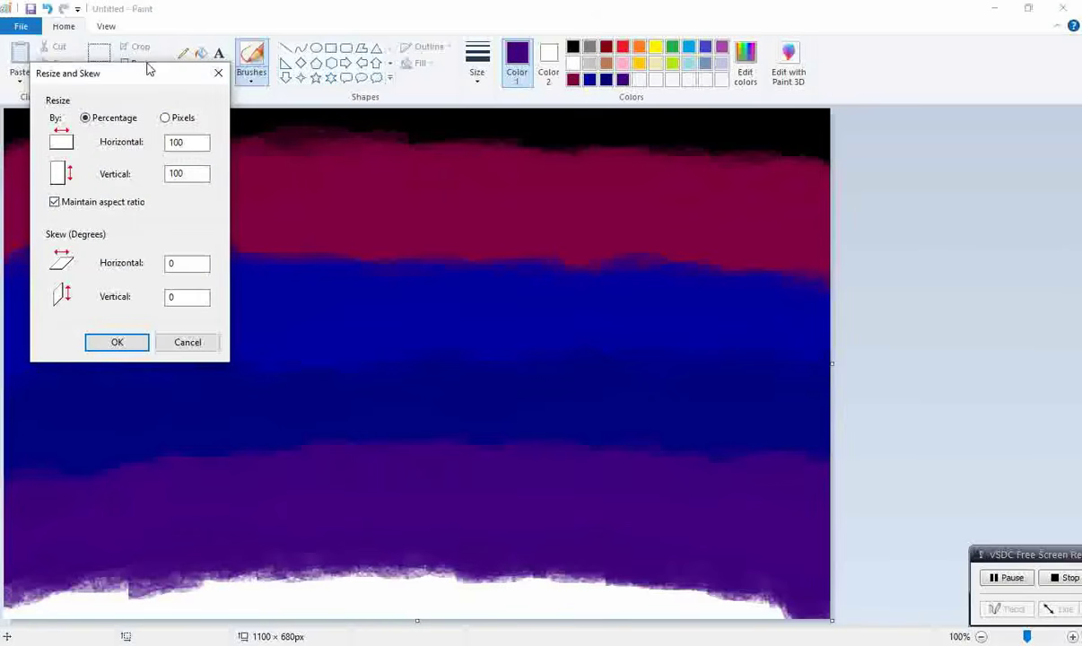
{"action": "left_click", "coordinate": [165, 117]}
{"action": "left_click", "coordinate": [99, 199]}
{"action": "left_click_drag", "start_coordinate": [193, 172], "coordinate": [151, 175]}
{"action": "type", "text": "6"}
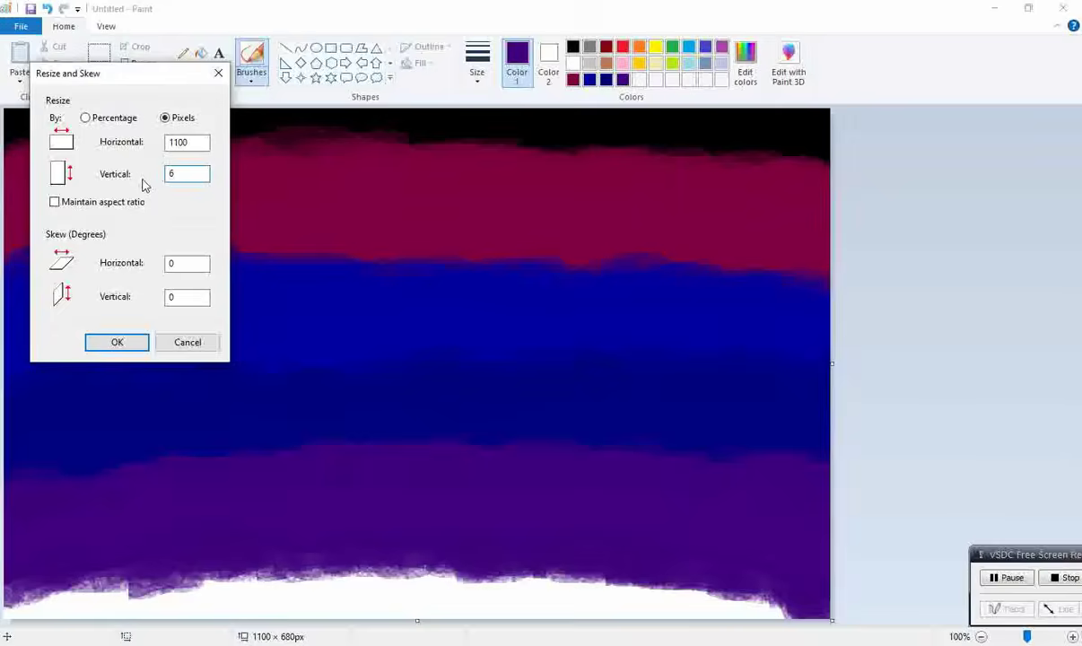
{"action": "key", "text": "Return"}
Step: Stretch the image to a height of 680 pixels while keeping its width at 1100 pixels
{"action": "left_click", "coordinate": [134, 64]}
{"action": "left_click", "coordinate": [165, 117]}
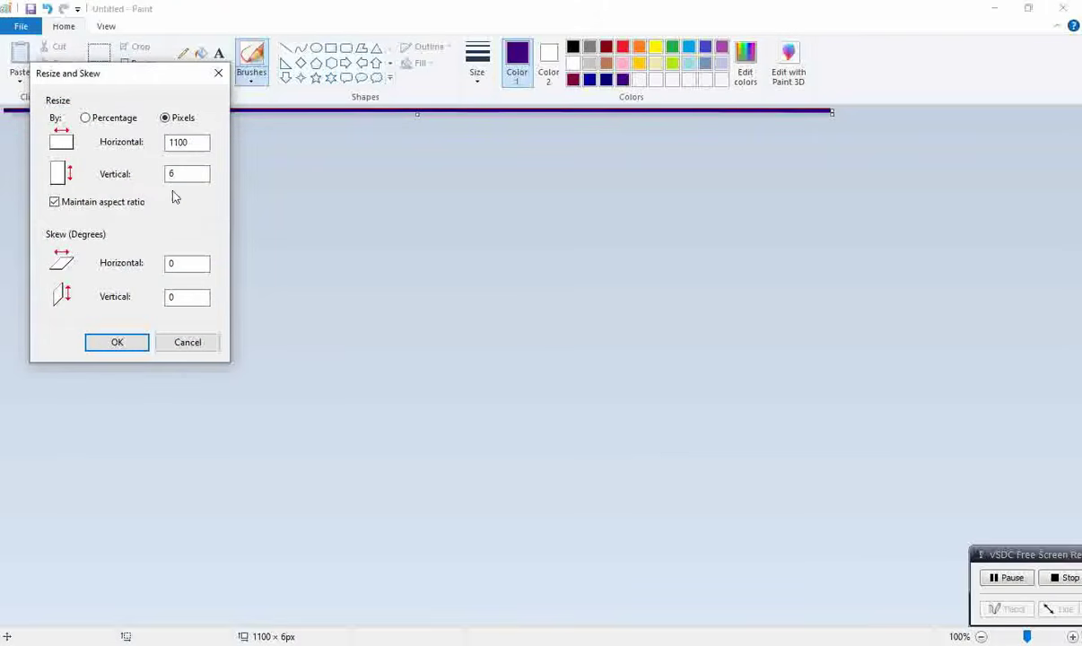
{"action": "left_click", "coordinate": [190, 173]}
{"action": "type", "text": "80"}
{"action": "key", "text": "Return"}
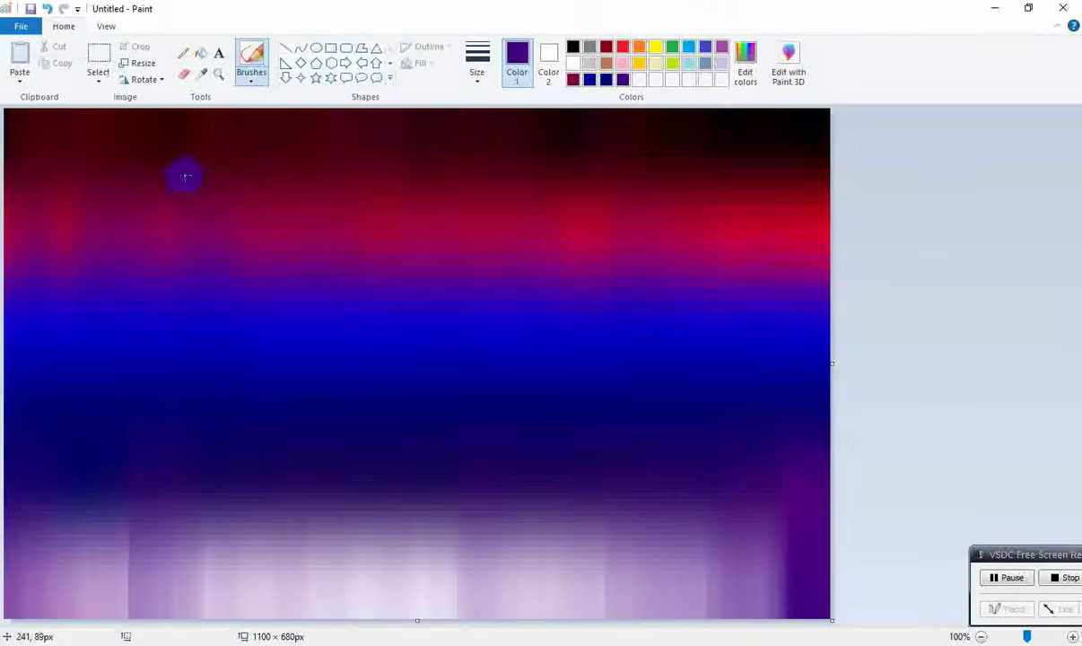
Step: Draw a solid white ellipse about 226 × 214 px as the moon and position it near the middle of the sky
{"action": "left_click", "coordinate": [316, 47]}
{"action": "left_click", "coordinate": [574, 64]}
{"action": "left_click", "coordinate": [423, 63]}
{"action": "left_click", "coordinate": [442, 99]}
{"action": "left_click_drag", "start_coordinate": [312, 228], "coordinate": [482, 388]}
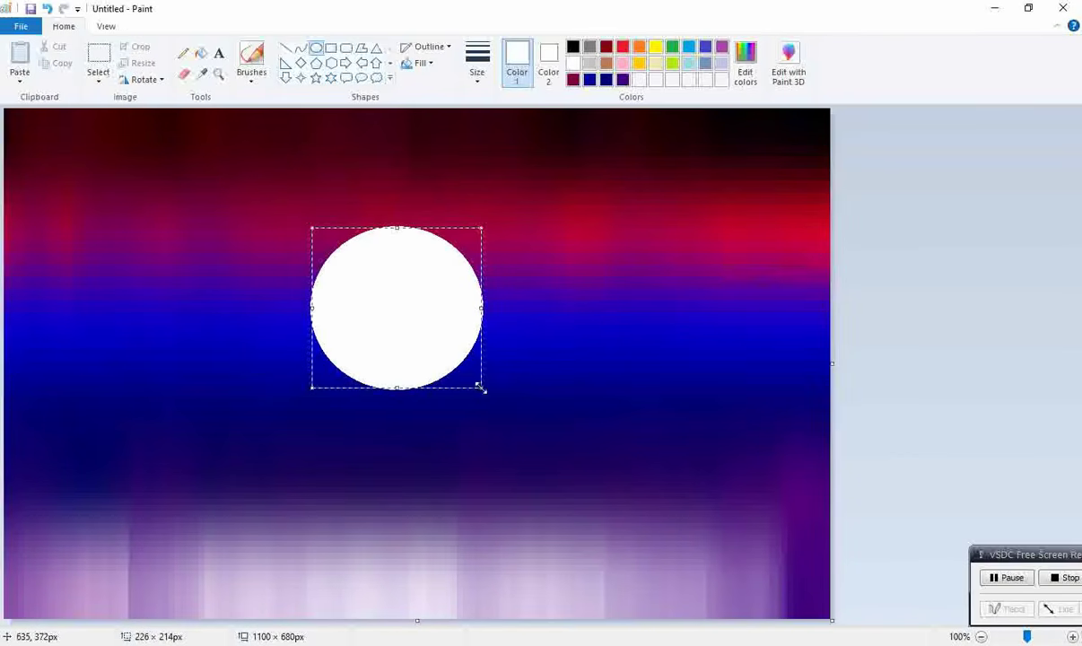
{"action": "left_click_drag", "start_coordinate": [384, 331], "coordinate": [400, 328]}
{"action": "left_click_drag", "start_coordinate": [422, 239], "coordinate": [421, 235]}
{"action": "left_click", "coordinate": [924, 217]}
Step: Try painting a dark grey patch on the moon with a thick textured brush
{"action": "left_click", "coordinate": [252, 77]}
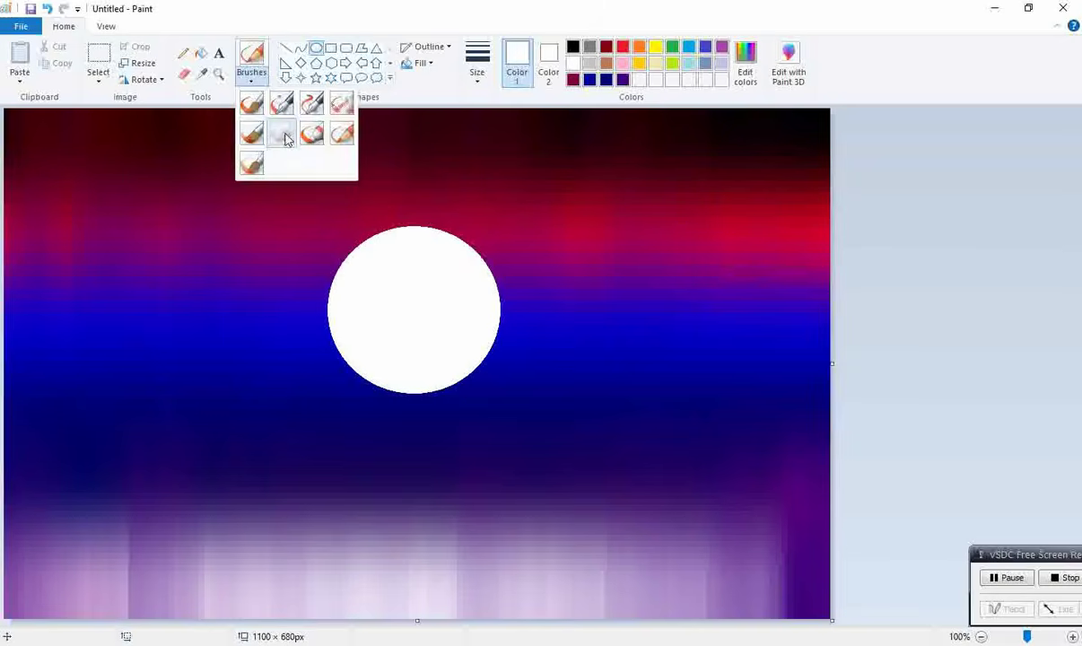
{"action": "left_click", "coordinate": [281, 135]}
{"action": "left_click", "coordinate": [588, 47]}
{"action": "mouse_move", "coordinate": [357, 314]}
{"action": "left_mouse_down"}
{"action": "mouse_move", "coordinate": [383, 323]}
{"action": "mouse_move", "coordinate": [360, 313]}
{"action": "mouse_move", "coordinate": [370, 319]}
{"action": "mouse_move", "coordinate": [359, 305]}
{"action": "mouse_move", "coordinate": [378, 281]}
{"action": "mouse_move", "coordinate": [368, 270]}
{"action": "mouse_move", "coordinate": [375, 310]}
{"action": "left_mouse_up"}
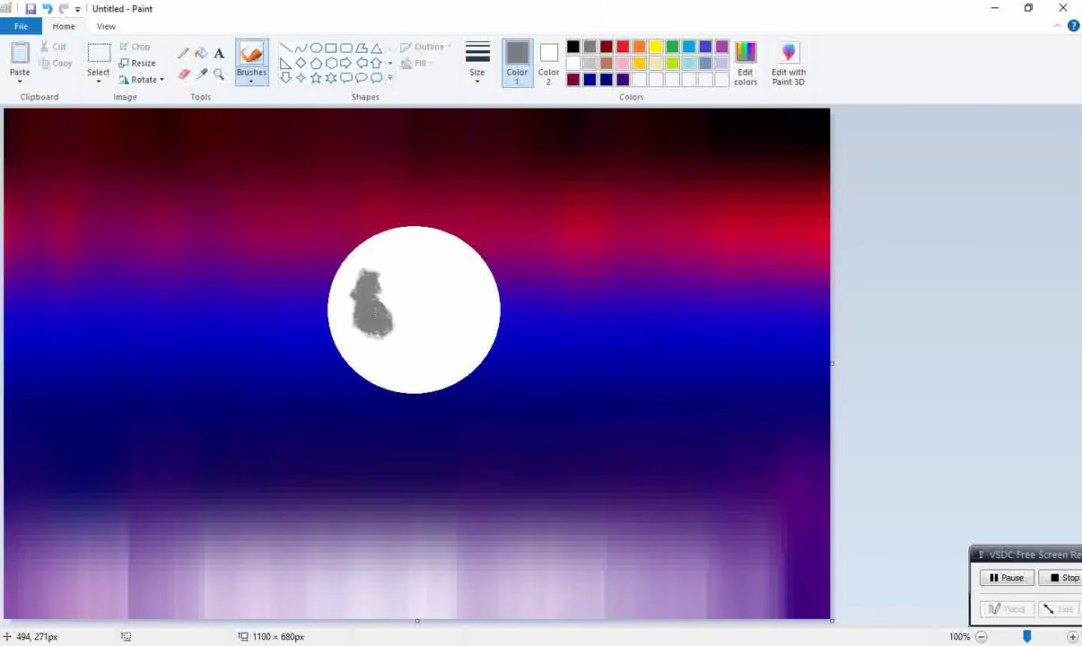
{"action": "key", "text": "ctrl+z"}
{"action": "key", "text": "ctrl+z"}
Step: Paint jagged dark grey patches across both sides of the moon using a smaller brush size
{"action": "left_click", "coordinate": [477, 65]}
{"action": "left_click", "coordinate": [498, 105]}
{"action": "left_click_drag", "start_coordinate": [353, 322], "coordinate": [377, 331]}
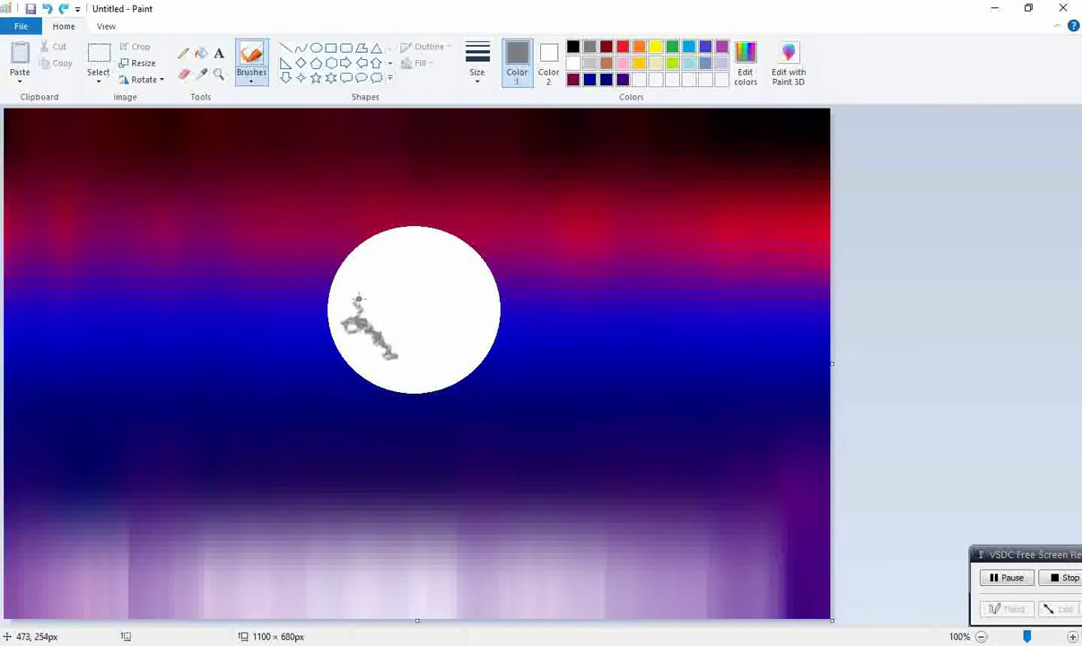
{"action": "left_click", "coordinate": [251, 71]}
{"action": "left_click", "coordinate": [293, 125]}
{"action": "left_click", "coordinate": [477, 67]}
{"action": "left_click", "coordinate": [490, 104]}
{"action": "mouse_move", "coordinate": [361, 280]}
{"action": "left_mouse_down"}
{"action": "mouse_move", "coordinate": [358, 312]}
{"action": "mouse_move", "coordinate": [339, 311]}
{"action": "mouse_move", "coordinate": [384, 334]}
{"action": "mouse_move", "coordinate": [370, 340]}
{"action": "mouse_move", "coordinate": [382, 360]}
{"action": "mouse_move", "coordinate": [372, 357]}
{"action": "left_mouse_up"}
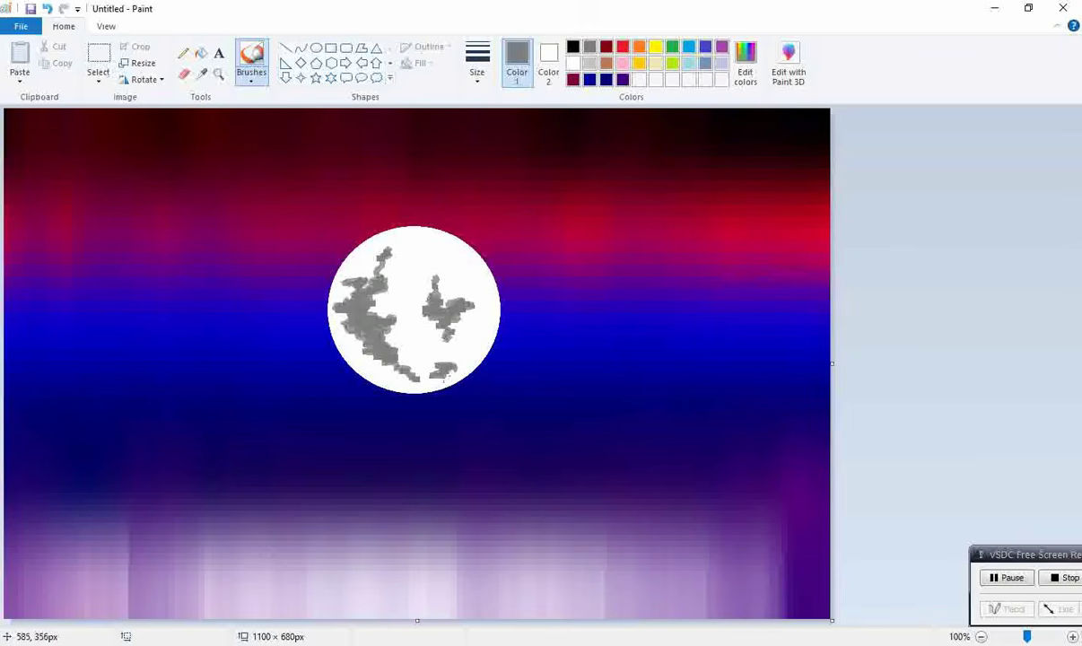
Step: Spray dark grey speckles around the moon's patches with the Airbrush at the largest size, and undo the last spray
{"action": "left_click", "coordinate": [251, 79]}
{"action": "left_click", "coordinate": [477, 65]}
{"action": "left_click", "coordinate": [501, 199]}
{"action": "mouse_move", "coordinate": [374, 273]}
{"action": "left_mouse_down"}
{"action": "mouse_move", "coordinate": [367, 277]}
{"action": "mouse_move", "coordinate": [377, 296]}
{"action": "mouse_move", "coordinate": [359, 307]}
{"action": "mouse_move", "coordinate": [367, 329]}
{"action": "mouse_move", "coordinate": [381, 333]}
{"action": "mouse_move", "coordinate": [387, 316]}
{"action": "mouse_move", "coordinate": [382, 346]}
{"action": "mouse_move", "coordinate": [422, 370]}
{"action": "left_mouse_up"}
{"action": "mouse_move", "coordinate": [431, 308]}
{"action": "left_mouse_down"}
{"action": "mouse_move", "coordinate": [470, 305]}
{"action": "mouse_move", "coordinate": [450, 299]}
{"action": "mouse_move", "coordinate": [453, 355]}
{"action": "mouse_move", "coordinate": [437, 371]}
{"action": "mouse_move", "coordinate": [456, 350]}
{"action": "mouse_move", "coordinate": [393, 309]}
{"action": "mouse_move", "coordinate": [417, 349]}
{"action": "mouse_move", "coordinate": [443, 362]}
{"action": "left_mouse_up"}
{"action": "key", "text": "ctrl+z"}
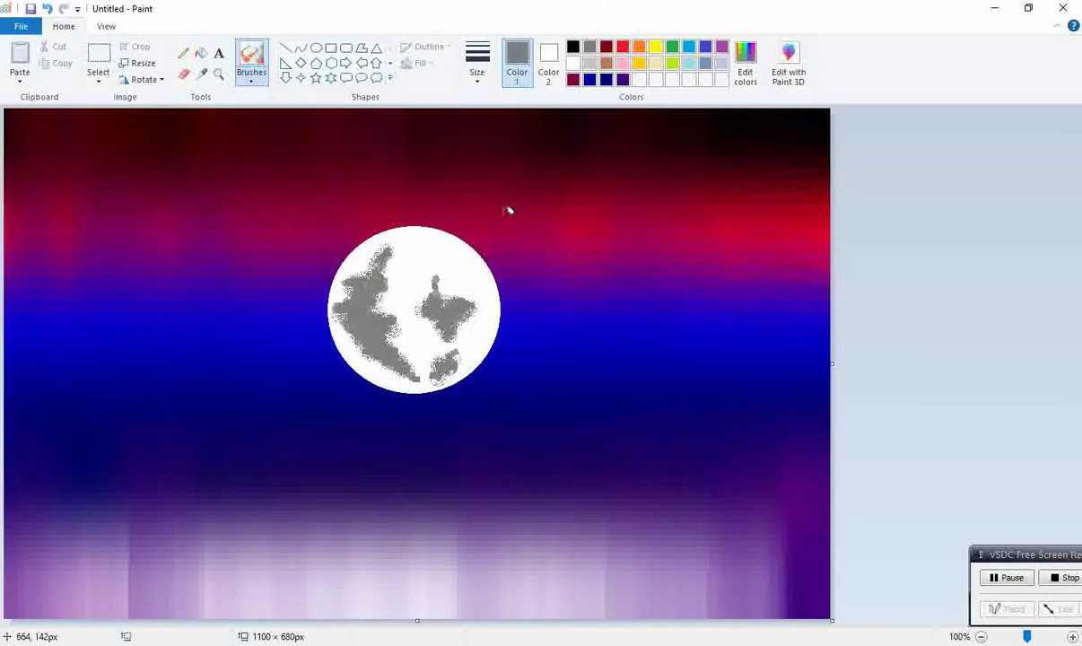
Step: Mix a light grey colour and spray it over and between the moon's dark patches to soften them
{"action": "left_click", "coordinate": [744, 65]}
{"action": "left_click", "coordinate": [696, 262]}
{"action": "left_click", "coordinate": [405, 428]}
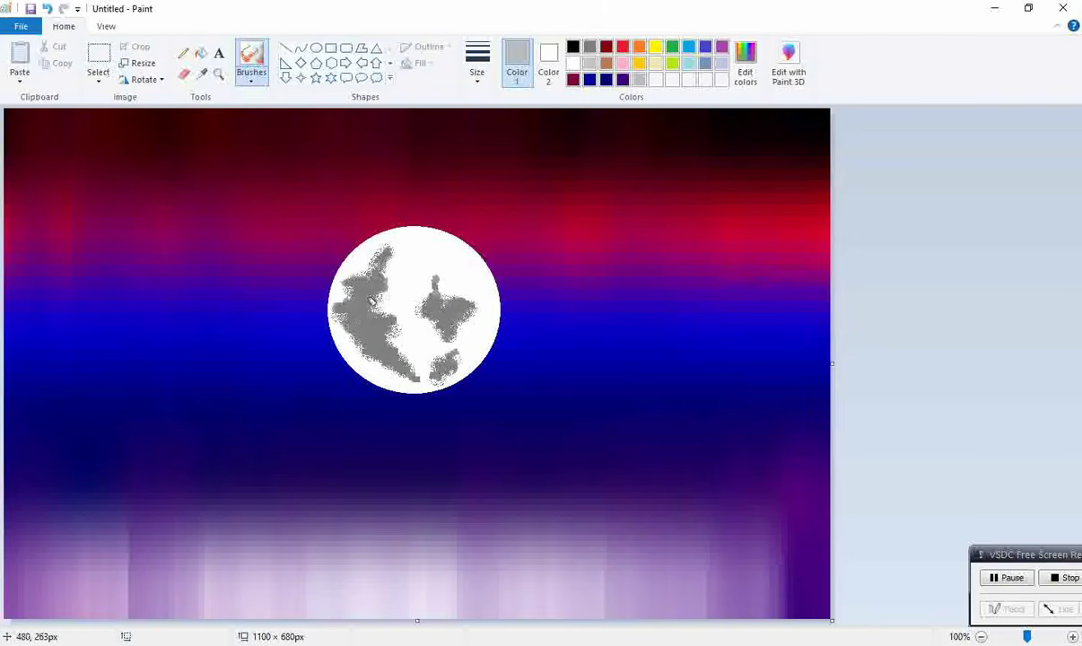
{"action": "mouse_move", "coordinate": [360, 276]}
{"action": "left_mouse_down"}
{"action": "mouse_move", "coordinate": [402, 271]}
{"action": "mouse_move", "coordinate": [385, 325]}
{"action": "left_mouse_up"}
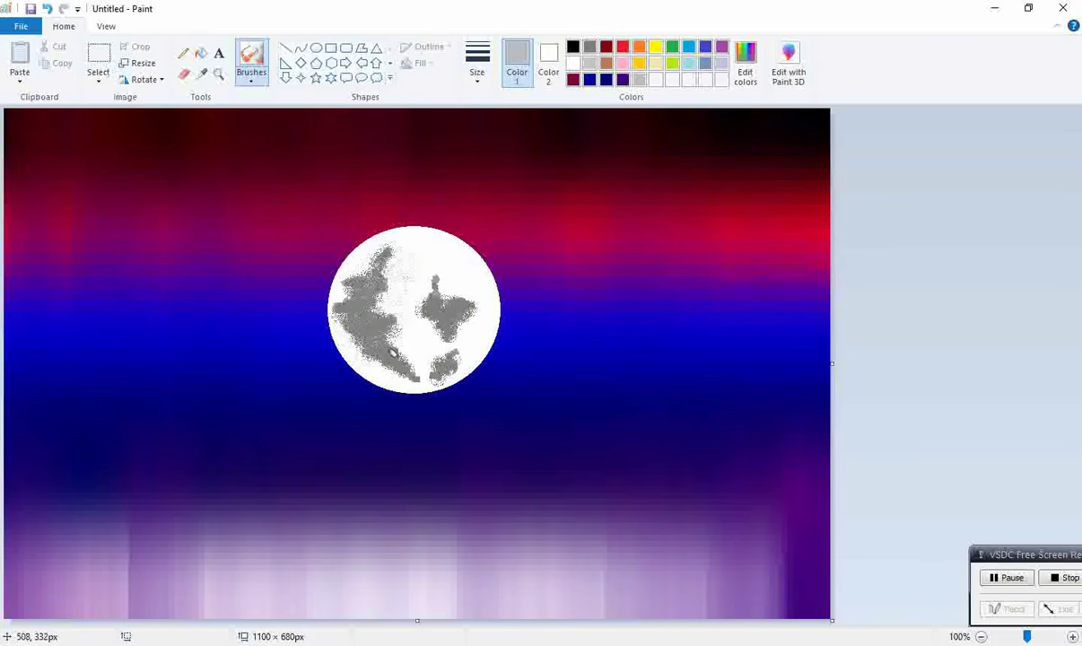
{"action": "left_click_drag", "start_coordinate": [423, 372], "coordinate": [385, 345]}
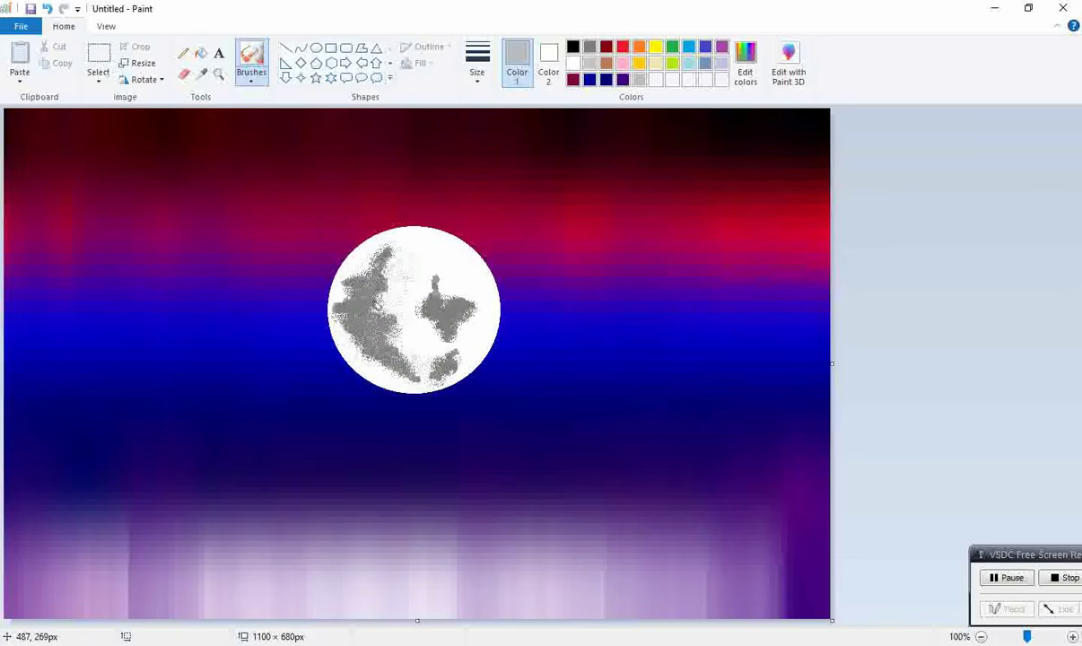
{"action": "mouse_move", "coordinate": [408, 278]}
{"action": "left_mouse_down"}
{"action": "mouse_move", "coordinate": [465, 306]}
{"action": "mouse_move", "coordinate": [437, 281]}
{"action": "left_mouse_up"}
{"action": "mouse_move", "coordinate": [444, 353]}
{"action": "left_mouse_down"}
{"action": "mouse_move", "coordinate": [408, 350]}
{"action": "mouse_move", "coordinate": [415, 332]}
{"action": "mouse_move", "coordinate": [401, 307]}
{"action": "left_mouse_up"}
{"action": "mouse_move", "coordinate": [395, 256]}
{"action": "left_mouse_down"}
{"action": "mouse_move", "coordinate": [383, 284]}
{"action": "mouse_move", "coordinate": [399, 285]}
{"action": "mouse_move", "coordinate": [384, 317]}
{"action": "mouse_move", "coordinate": [401, 326]}
{"action": "mouse_move", "coordinate": [357, 317]}
{"action": "mouse_move", "coordinate": [388, 335]}
{"action": "left_mouse_up"}
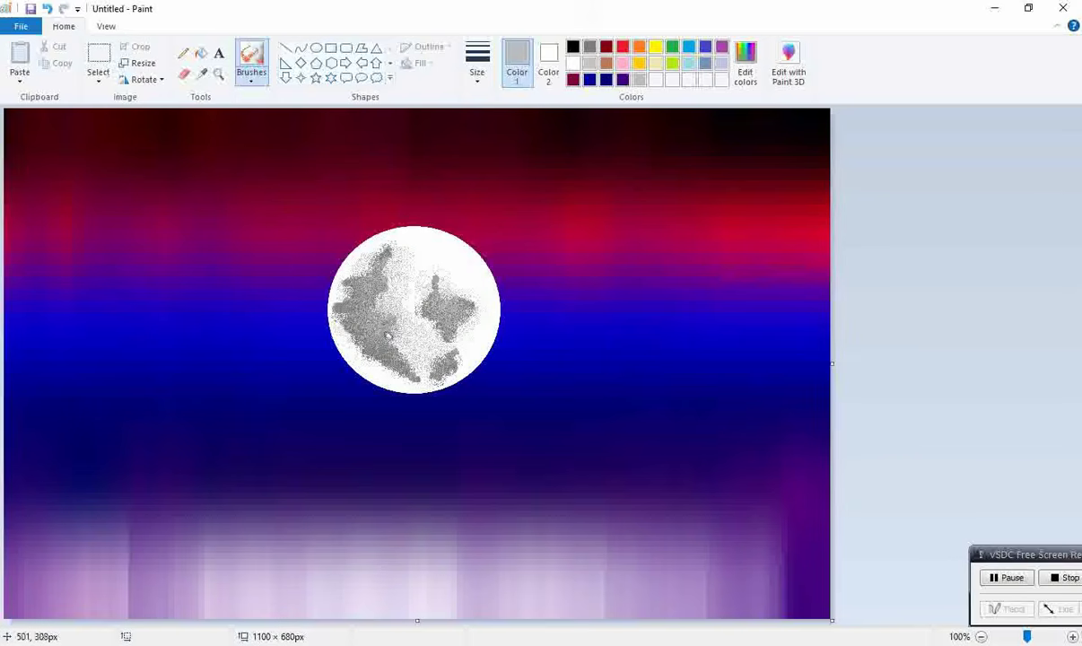
Step: Spray more dark grey speckles over the moon's surface and lighten the shading with white spray
{"action": "left_click", "coordinate": [589, 50]}
{"action": "mouse_move", "coordinate": [408, 271]}
{"action": "left_mouse_down"}
{"action": "mouse_move", "coordinate": [409, 341]}
{"action": "mouse_move", "coordinate": [387, 361]}
{"action": "mouse_move", "coordinate": [419, 261]}
{"action": "mouse_move", "coordinate": [363, 253]}
{"action": "mouse_move", "coordinate": [345, 264]}
{"action": "mouse_move", "coordinate": [378, 342]}
{"action": "mouse_move", "coordinate": [367, 328]}
{"action": "mouse_move", "coordinate": [369, 342]}
{"action": "mouse_move", "coordinate": [427, 357]}
{"action": "mouse_move", "coordinate": [373, 337]}
{"action": "mouse_move", "coordinate": [357, 244]}
{"action": "mouse_move", "coordinate": [445, 307]}
{"action": "mouse_move", "coordinate": [441, 278]}
{"action": "mouse_move", "coordinate": [440, 309]}
{"action": "mouse_move", "coordinate": [417, 339]}
{"action": "left_mouse_up"}
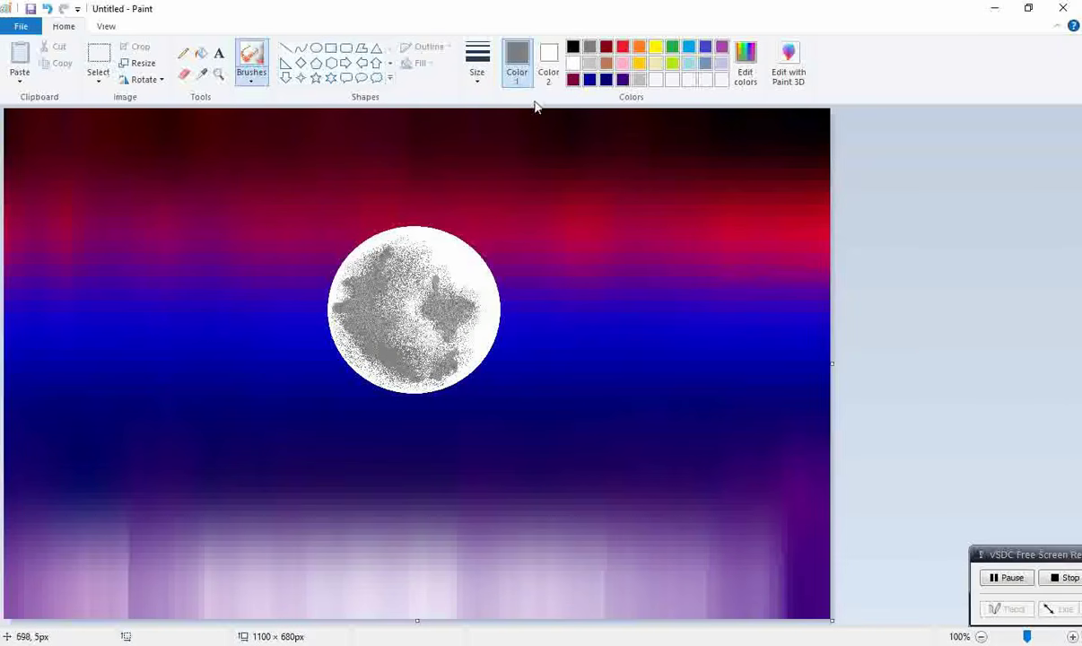
{"action": "left_click", "coordinate": [573, 63]}
{"action": "mouse_move", "coordinate": [410, 259]}
{"action": "left_mouse_down"}
{"action": "mouse_move", "coordinate": [411, 294]}
{"action": "mouse_move", "coordinate": [379, 284]}
{"action": "mouse_move", "coordinate": [392, 341]}
{"action": "mouse_move", "coordinate": [420, 338]}
{"action": "mouse_move", "coordinate": [376, 324]}
{"action": "mouse_move", "coordinate": [388, 283]}
{"action": "mouse_move", "coordinate": [450, 295]}
{"action": "mouse_move", "coordinate": [446, 273]}
{"action": "mouse_move", "coordinate": [471, 301]}
{"action": "mouse_move", "coordinate": [435, 278]}
{"action": "mouse_move", "coordinate": [443, 267]}
{"action": "mouse_move", "coordinate": [462, 279]}
{"action": "mouse_move", "coordinate": [469, 316]}
{"action": "mouse_move", "coordinate": [452, 355]}
{"action": "mouse_move", "coordinate": [393, 340]}
{"action": "mouse_move", "coordinate": [357, 284]}
{"action": "mouse_move", "coordinate": [353, 306]}
{"action": "mouse_move", "coordinate": [421, 312]}
{"action": "mouse_move", "coordinate": [440, 292]}
{"action": "mouse_move", "coordinate": [419, 259]}
{"action": "mouse_move", "coordinate": [463, 305]}
{"action": "mouse_move", "coordinate": [455, 320]}
{"action": "mouse_move", "coordinate": [468, 344]}
{"action": "mouse_move", "coordinate": [347, 268]}
{"action": "left_mouse_up"}
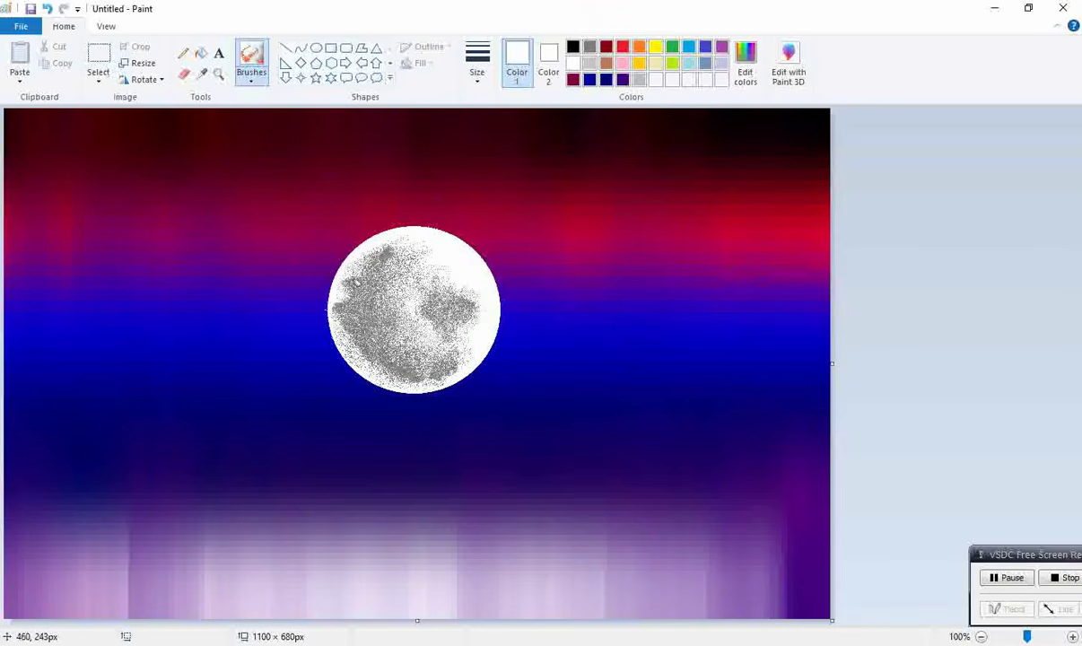
Step: Draw a black, uneven ground silhouette along the bottom edge of the canvas with the Pencil, rising at both ends
{"action": "left_click", "coordinate": [251, 80]}
{"action": "left_click", "coordinate": [183, 52]}
{"action": "left_click", "coordinate": [572, 46]}
{"action": "left_click", "coordinate": [477, 64]}
{"action": "left_click", "coordinate": [492, 115]}
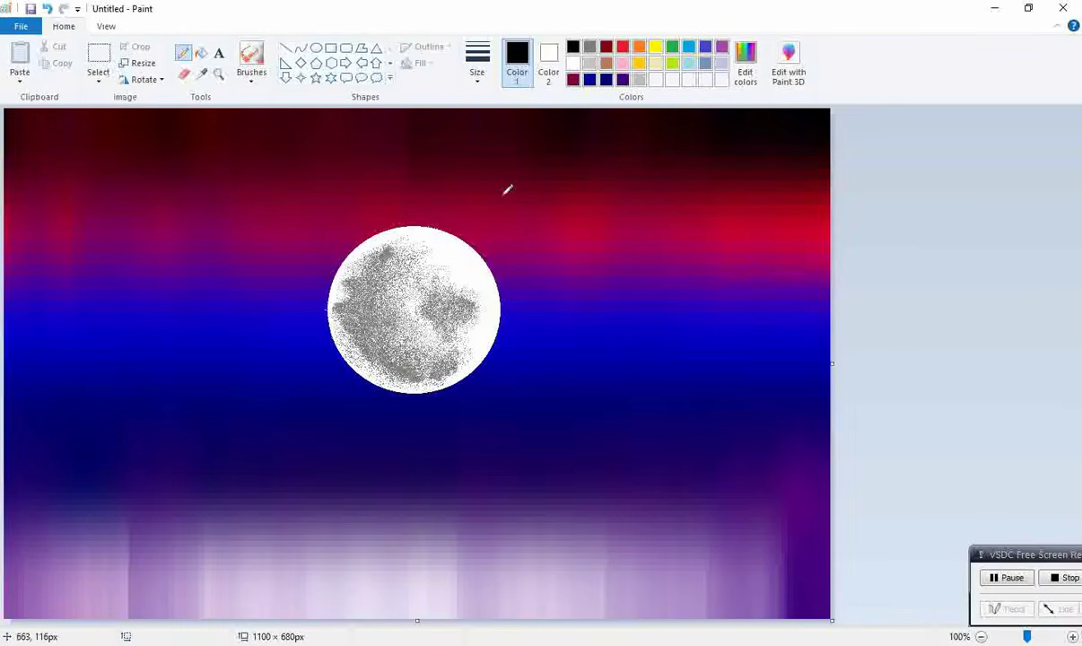
{"action": "mouse_move", "coordinate": [386, 610]}
{"action": "left_mouse_down"}
{"action": "mouse_move", "coordinate": [229, 616]}
{"action": "mouse_move", "coordinate": [4, 594]}
{"action": "mouse_move", "coordinate": [45, 615]}
{"action": "mouse_move", "coordinate": [32, 612]}
{"action": "mouse_move", "coordinate": [159, 621]}
{"action": "left_mouse_up"}
{"action": "mouse_move", "coordinate": [395, 615]}
{"action": "left_mouse_down"}
{"action": "mouse_move", "coordinate": [540, 628]}
{"action": "mouse_move", "coordinate": [832, 602]}
{"action": "left_mouse_up"}
{"action": "mouse_move", "coordinate": [768, 615]}
{"action": "left_mouse_down"}
{"action": "mouse_move", "coordinate": [495, 615]}
{"action": "mouse_move", "coordinate": [741, 614]}
{"action": "mouse_move", "coordinate": [841, 597]}
{"action": "left_mouse_up"}
{"action": "left_click_drag", "start_coordinate": [130, 604], "coordinate": [7, 572]}
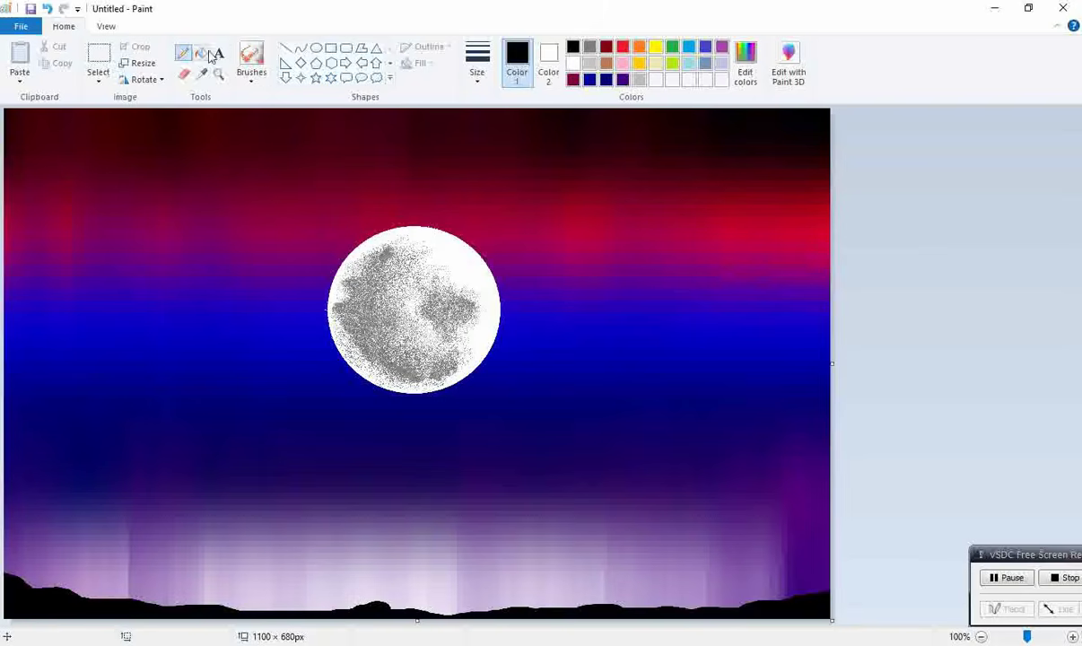
Step: Draw a thin white horizontal Line across the full width of the canvas below the moon as the horizon
{"action": "left_click", "coordinate": [284, 49]}
{"action": "left_click", "coordinate": [477, 69]}
{"action": "left_click", "coordinate": [501, 116]}
{"action": "left_click", "coordinate": [572, 64]}
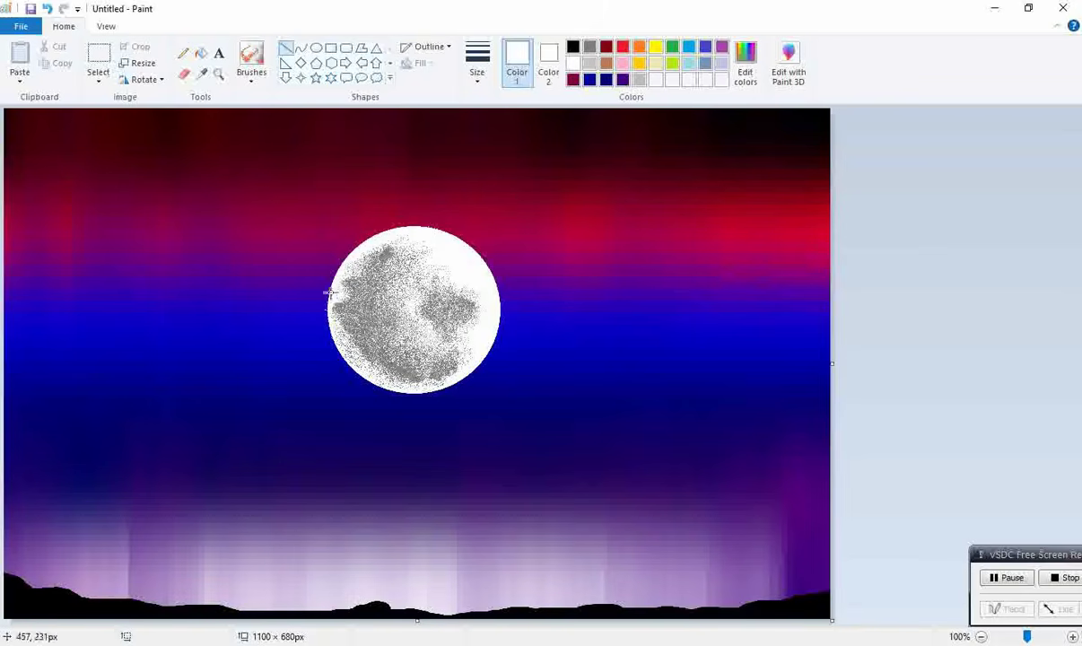
{"action": "left_click_drag", "start_coordinate": [4, 495], "coordinate": [976, 495]}
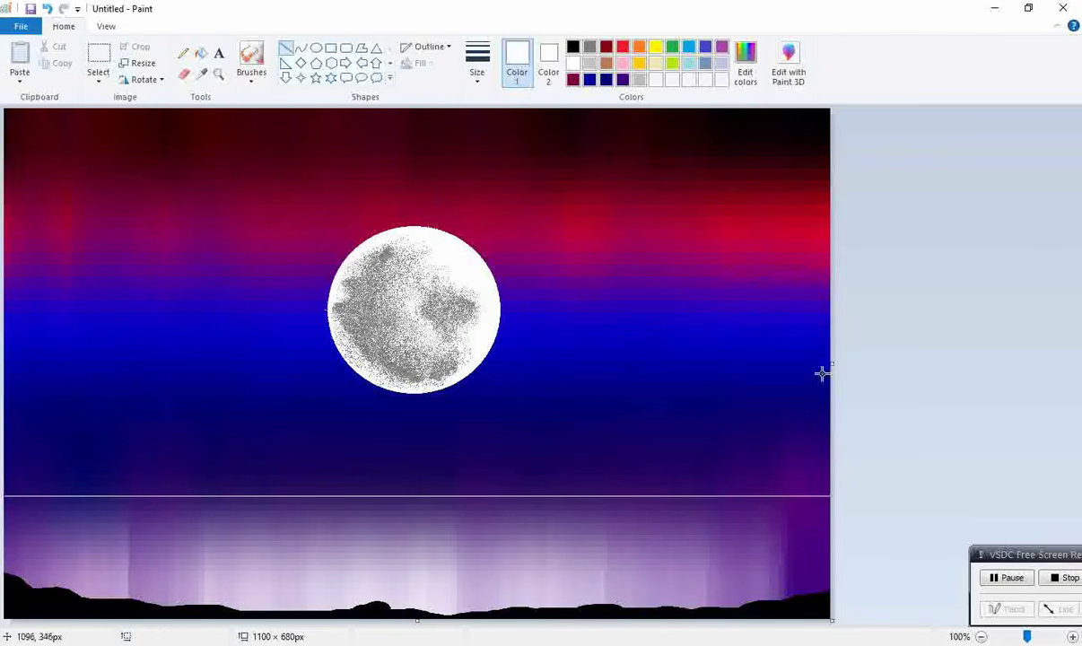
Step: Try a black freehand Pencil stroke in the area between the white horizon line and the ground
{"action": "left_click", "coordinate": [183, 52]}
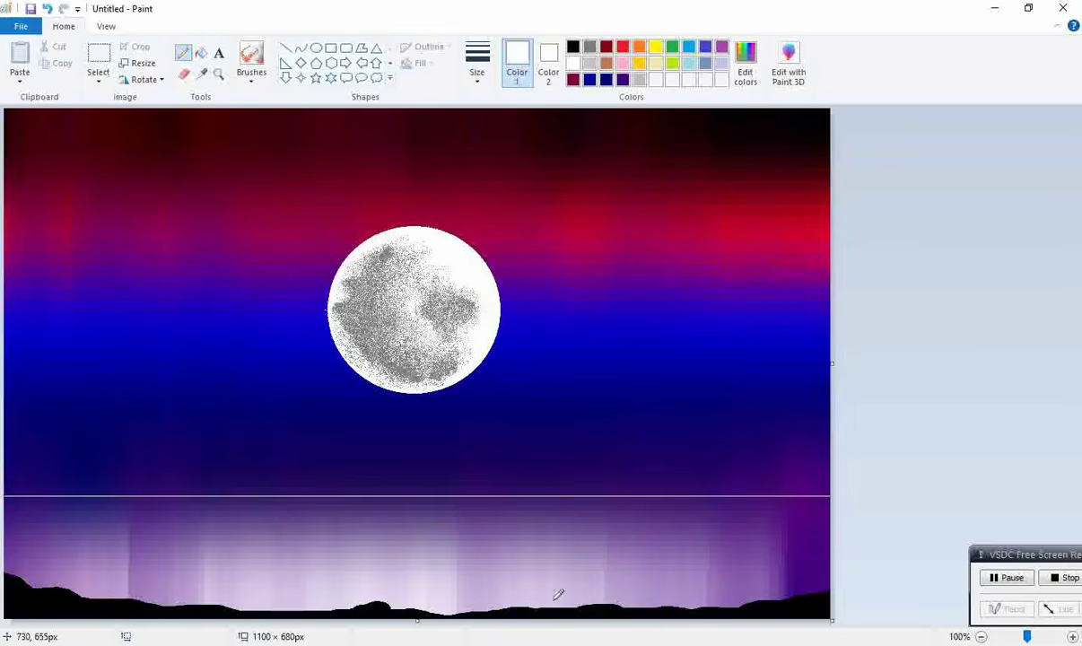
{"action": "key", "text": "super"}
{"action": "left_click", "coordinate": [841, 502]}
{"action": "key", "text": "ctrl+z"}
{"action": "left_click", "coordinate": [572, 45]}
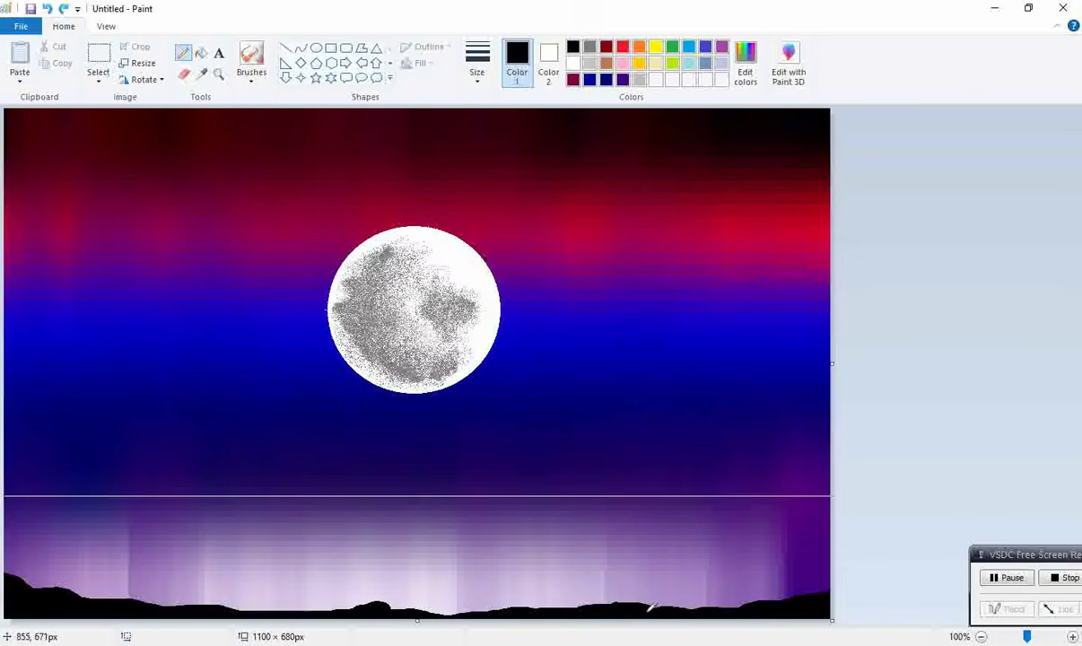
{"action": "left_click_drag", "start_coordinate": [656, 513], "coordinate": [637, 531]}
{"action": "key", "text": "ctrl+z"}
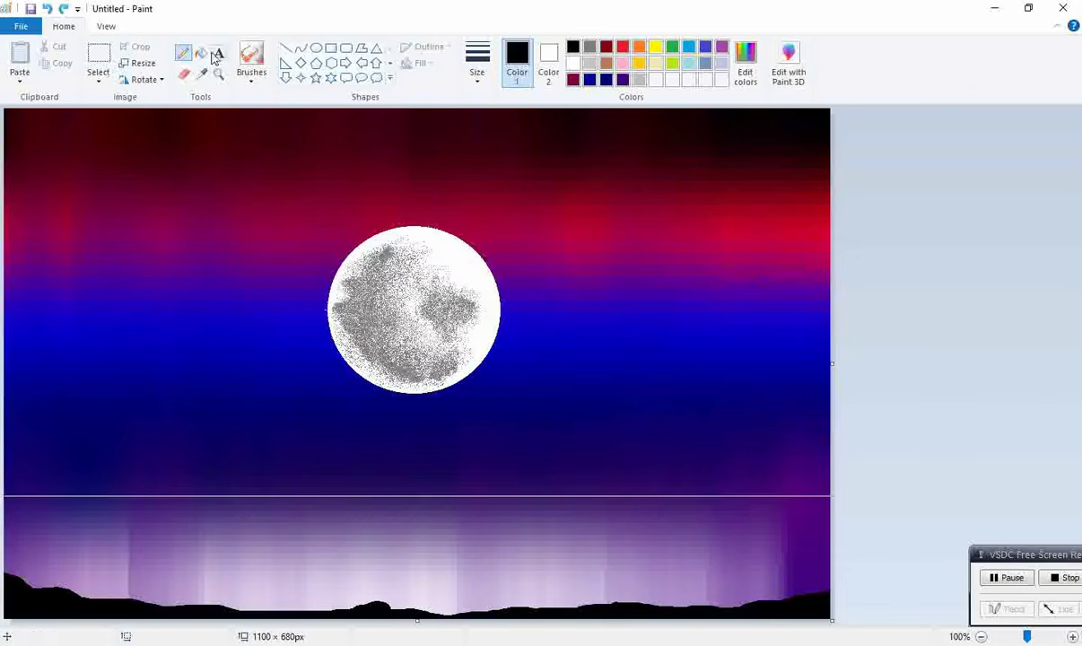
Step: Draw a few short, thin white horizontal dashes on the water with the Pencil
{"action": "left_click", "coordinate": [477, 72]}
{"action": "left_click", "coordinate": [504, 105]}
{"action": "left_click", "coordinate": [571, 63]}
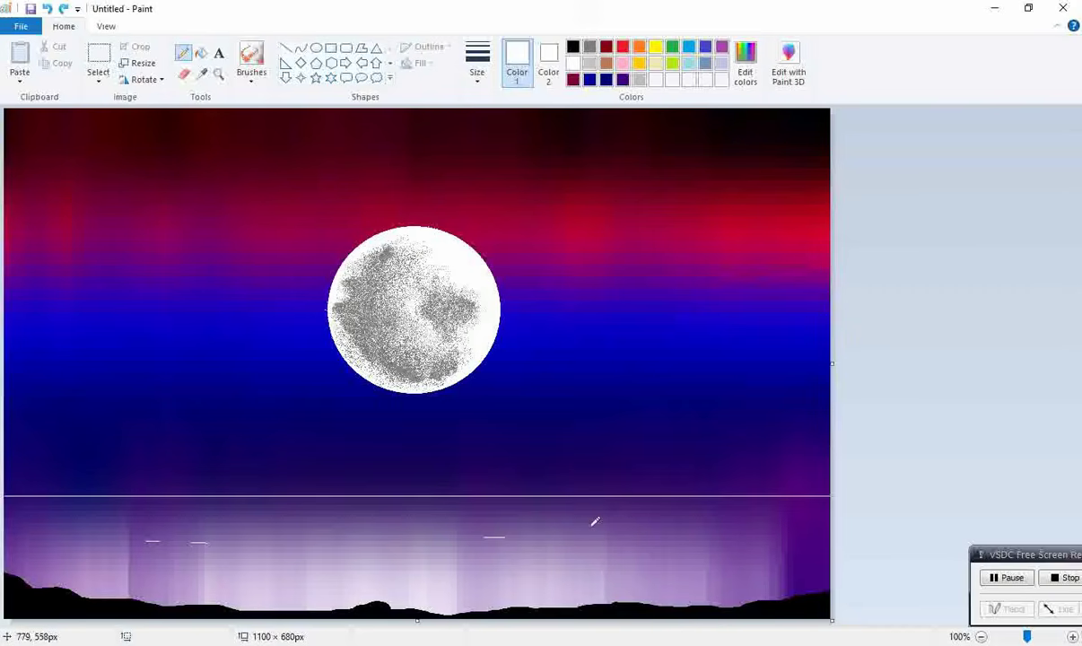
Step: Make black the secondary colour and widen the canvas to 1370 px, adding a black area beside the painting
{"action": "left_click", "coordinate": [550, 68]}
{"action": "left_click", "coordinate": [573, 47]}
{"action": "left_click", "coordinate": [519, 81]}
{"action": "left_click_drag", "start_coordinate": [830, 367], "coordinate": [1034, 364]}
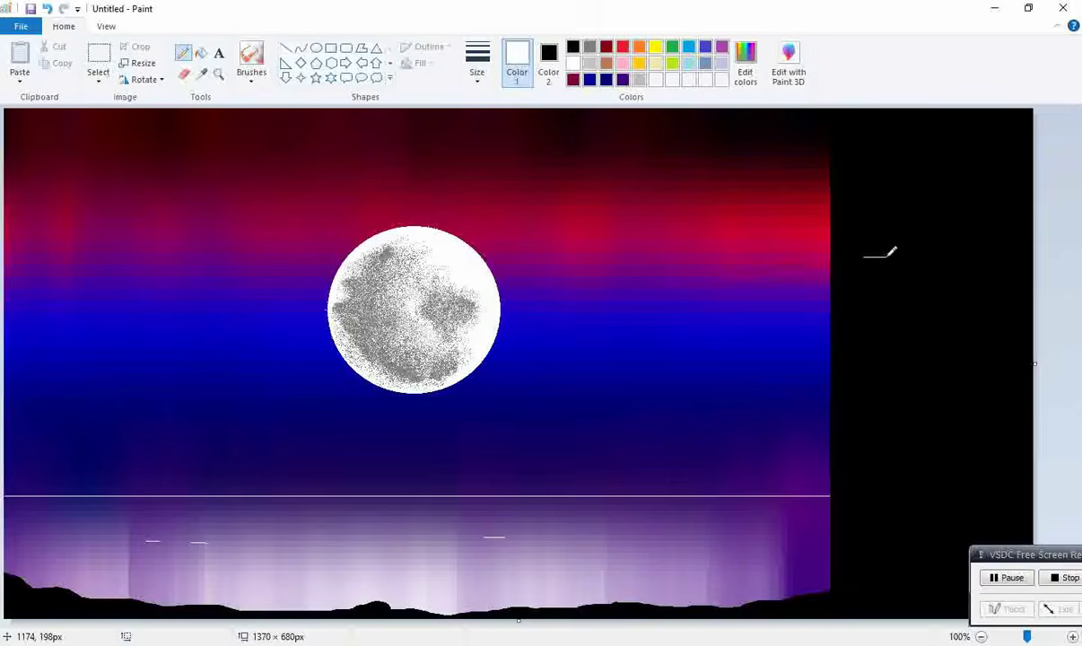
Step: Draw a cluster of short white horizontal dashes of varied length with the Pencil on the black area
{"action": "key", "text": "ctrl+z"}
{"action": "left_click_drag", "start_coordinate": [904, 294], "coordinate": [929, 292]}
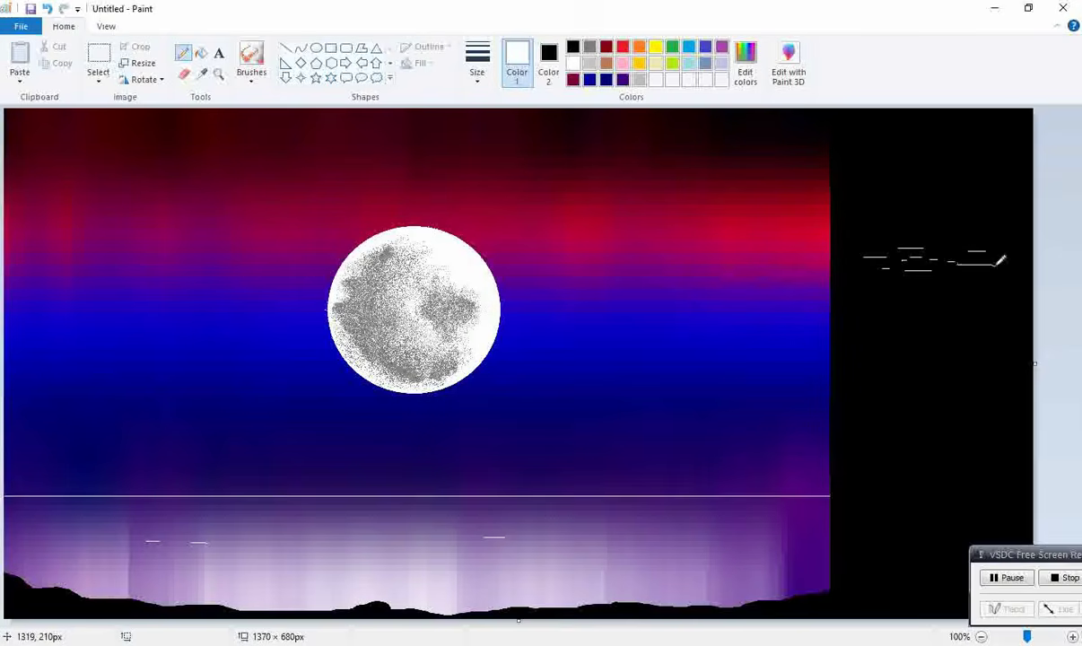
{"action": "key", "text": "ctrl+z"}
{"action": "left_click_drag", "start_coordinate": [973, 269], "coordinate": [986, 269]}
Step: Place a transparent copy of the white dash cluster at the water's left end and narrow the canvas back to 1100 px
{"action": "left_click", "coordinate": [97, 76]}
{"action": "left_click", "coordinate": [150, 216]}
{"action": "left_click", "coordinate": [98, 76]}
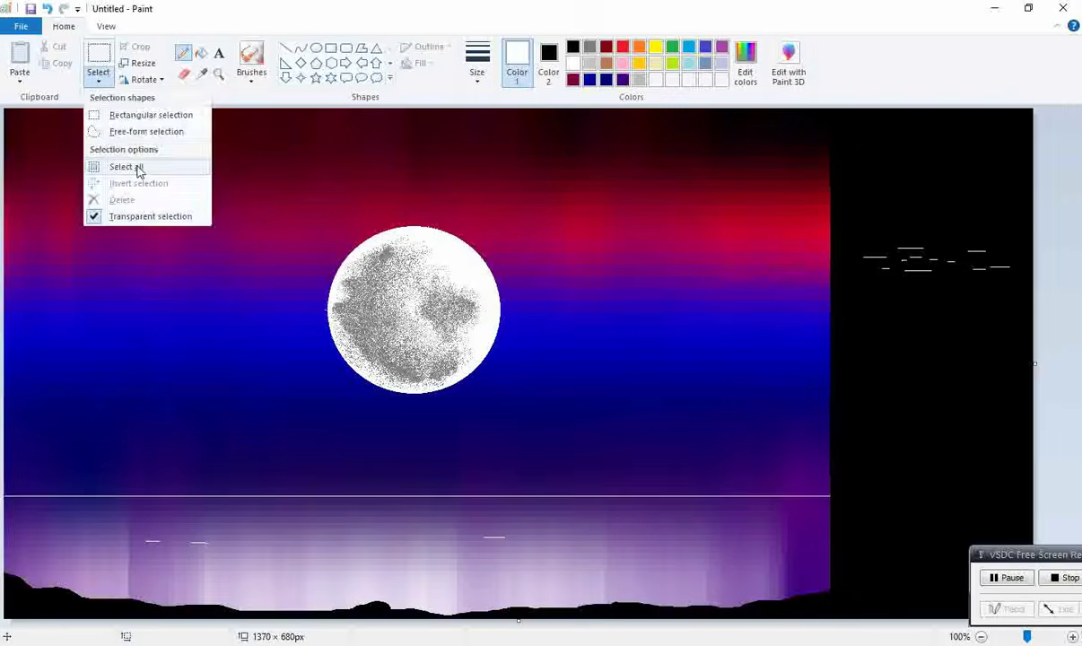
{"action": "left_click", "coordinate": [127, 118]}
{"action": "left_click_drag", "start_coordinate": [851, 157], "coordinate": [1018, 297]}
{"action": "key", "text": "ctrl+c"}
{"action": "key", "text": "ctrl+v"}
{"action": "left_click_drag", "start_coordinate": [53, 164], "coordinate": [47, 474]}
{"action": "left_click", "coordinate": [986, 334]}
{"action": "left_click_drag", "start_coordinate": [1035, 362], "coordinate": [832, 348]}
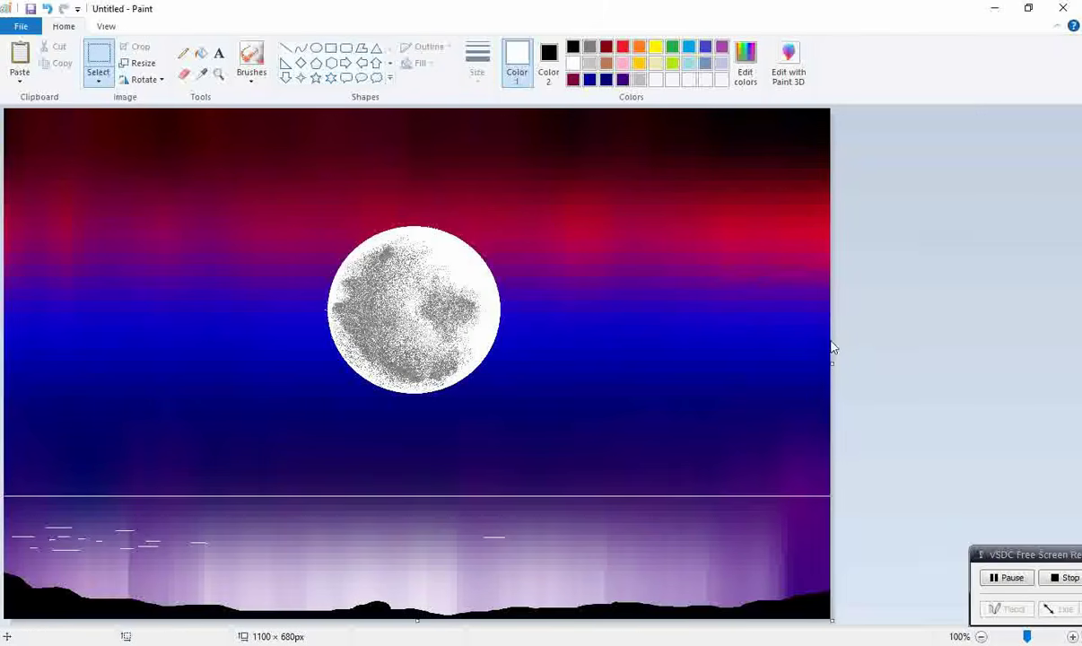
Step: Paste more copies of the white dash cluster across the whole water area between the horizon line and the ground as ripples
{"action": "key", "text": "ctrl+v"}
{"action": "left_click_drag", "start_coordinate": [118, 188], "coordinate": [304, 556]}
{"action": "key", "text": "ctrl+v"}
{"action": "left_click_drag", "start_coordinate": [87, 175], "coordinate": [137, 545]}
{"action": "key", "text": "ctrl+v"}
{"action": "left_click_drag", "start_coordinate": [72, 196], "coordinate": [587, 548]}
{"action": "key", "text": "ctrl+v"}
{"action": "left_click_drag", "start_coordinate": [169, 181], "coordinate": [459, 551]}
{"action": "key", "text": "ctrl+v"}
{"action": "left_click_drag", "start_coordinate": [115, 192], "coordinate": [311, 471]}
{"action": "key", "text": "ctrl+v"}
{"action": "key", "text": "ctrl+z"}
{"action": "key", "text": "ctrl+v"}
{"action": "left_click_drag", "start_coordinate": [130, 188], "coordinate": [529, 514]}
{"action": "key", "text": "ctrl+v"}
{"action": "left_click_drag", "start_coordinate": [117, 171], "coordinate": [378, 327]}
{"action": "key", "text": "ctrl+z"}
{"action": "key", "text": "ctrl+v"}
{"action": "left_click_drag", "start_coordinate": [117, 171], "coordinate": [169, 391]}
{"action": "key", "text": "ctrl+z"}
{"action": "key", "text": "ctrl+v"}
{"action": "left_click_drag", "start_coordinate": [130, 234], "coordinate": [437, 532]}
{"action": "key", "text": "ctrl+v"}
{"action": "left_click_drag", "start_coordinate": [3, 108], "coordinate": [739, 496]}
{"action": "key", "text": "ctrl+v"}
{"action": "key", "text": "ctrl+z"}
{"action": "key", "text": "ctrl+v"}
{"action": "left_click_drag", "start_coordinate": [73, 153], "coordinate": [444, 497]}
{"action": "key", "text": "ctrl+v"}
{"action": "left_click_drag", "start_coordinate": [75, 157], "coordinate": [125, 499]}
{"action": "key", "text": "ctrl+v"}
{"action": "left_click_drag", "start_coordinate": [57, 155], "coordinate": [10, 485]}
{"action": "key", "text": "ctrl+v"}
{"action": "left_click_drag", "start_coordinate": [68, 145], "coordinate": [31, 551]}
{"action": "key", "text": "ctrl+v"}
{"action": "left_click_drag", "start_coordinate": [53, 147], "coordinate": [400, 512]}
{"action": "key", "text": "ctrl+v"}
{"action": "left_click_drag", "start_coordinate": [55, 146], "coordinate": [653, 560]}
{"action": "key", "text": "ctrl+v"}
{"action": "left_click_drag", "start_coordinate": [72, 145], "coordinate": [332, 503]}
{"action": "key", "text": "ctrl+v"}
{"action": "left_click_drag", "start_coordinate": [66, 136], "coordinate": [243, 495]}
{"action": "key", "text": "ctrl+v"}
{"action": "key", "text": "ctrl+v"}
{"action": "left_click_drag", "start_coordinate": [60, 175], "coordinate": [541, 592]}
{"action": "key", "text": "ctrl+v"}
{"action": "left_click_drag", "start_coordinate": [33, 130], "coordinate": [628, 473]}
{"action": "left_click", "coordinate": [867, 313]}
{"action": "left_click_drag", "start_coordinate": [1028, 560], "coordinate": [944, 548]}
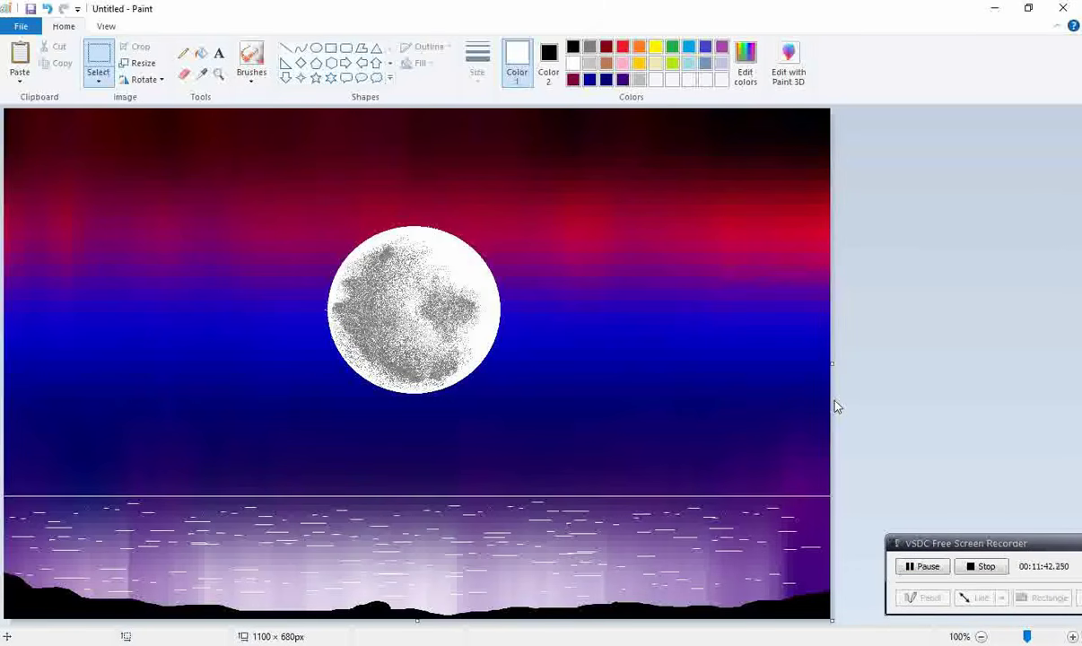
Step: Draw a thick black vertical fence post with the Line on the ground's right part, plus a top rail reaching the canvas's right edge
{"action": "left_click", "coordinate": [285, 48]}
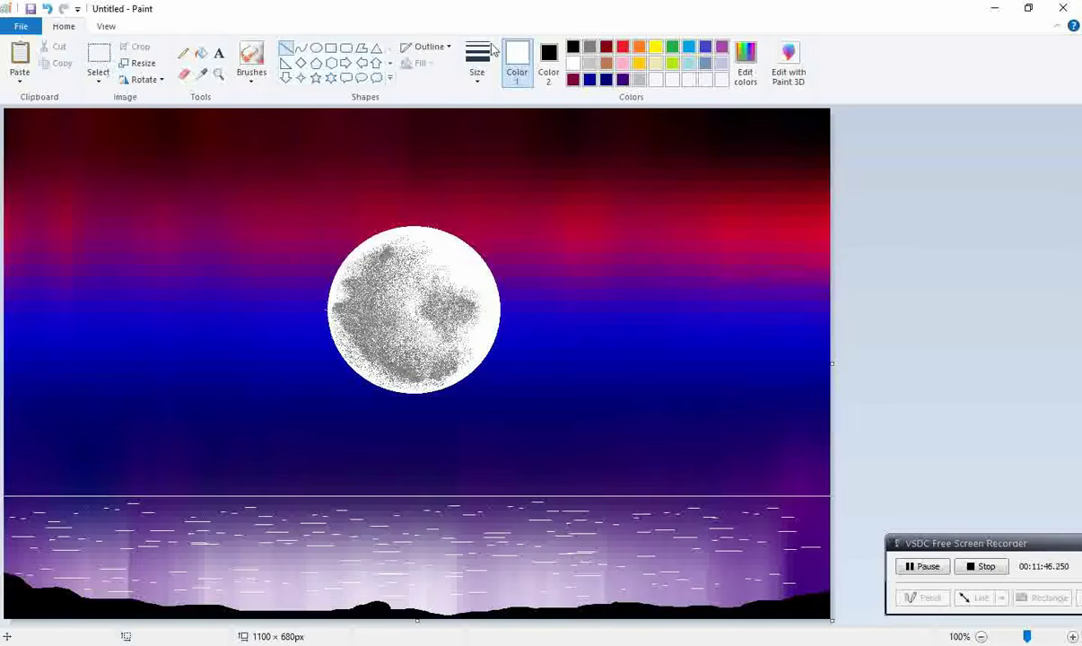
{"action": "left_click", "coordinate": [572, 47]}
{"action": "left_click_drag", "start_coordinate": [635, 471], "coordinate": [635, 603]}
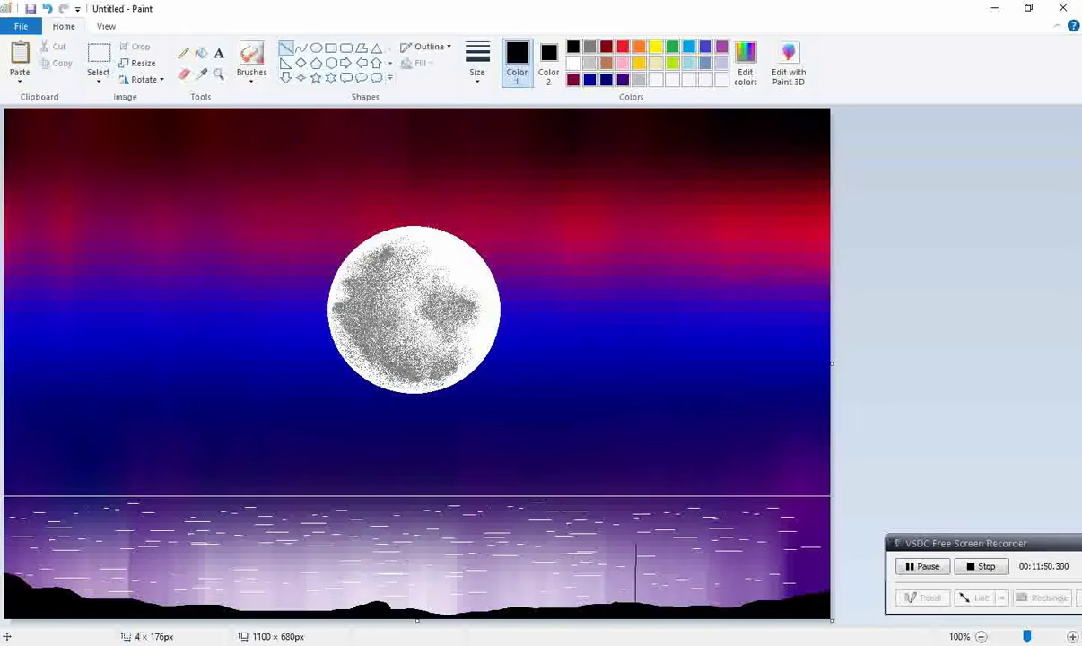
{"action": "left_click", "coordinate": [477, 61]}
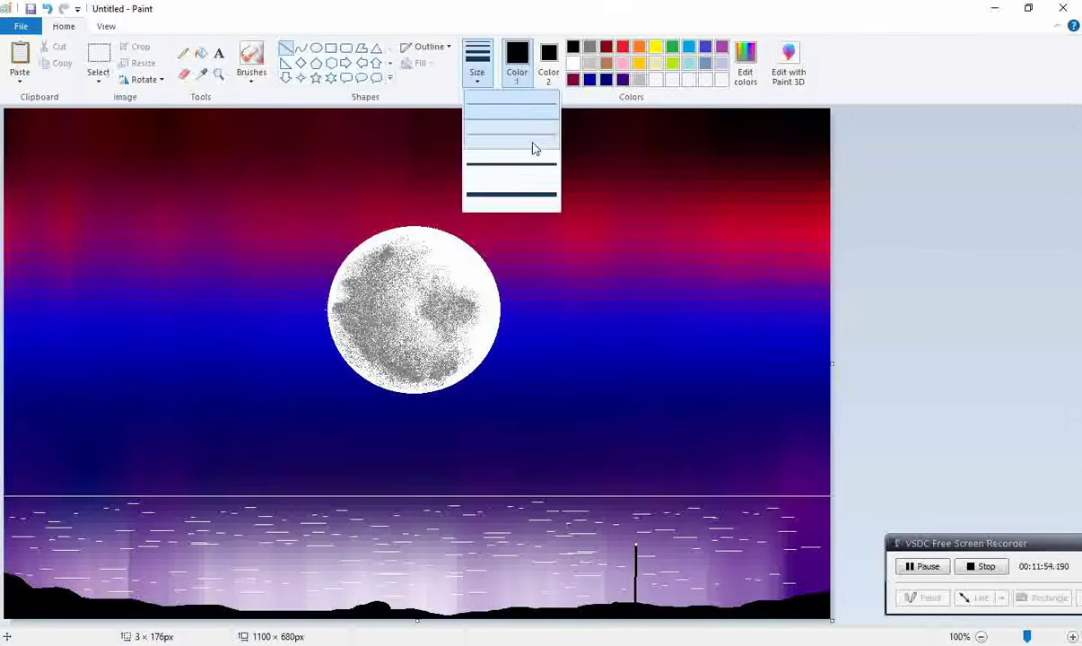
{"action": "left_click", "coordinate": [532, 145]}
{"action": "mouse_move", "coordinate": [636, 536]}
{"action": "left_mouse_down"}
{"action": "mouse_move", "coordinate": [638, 552]}
{"action": "mouse_move", "coordinate": [631, 541]}
{"action": "mouse_move", "coordinate": [987, 546]}
{"action": "mouse_move", "coordinate": [992, 538]}
{"action": "mouse_move", "coordinate": [1081, 595]}
{"action": "left_mouse_up"}
{"action": "left_click", "coordinate": [784, 492]}
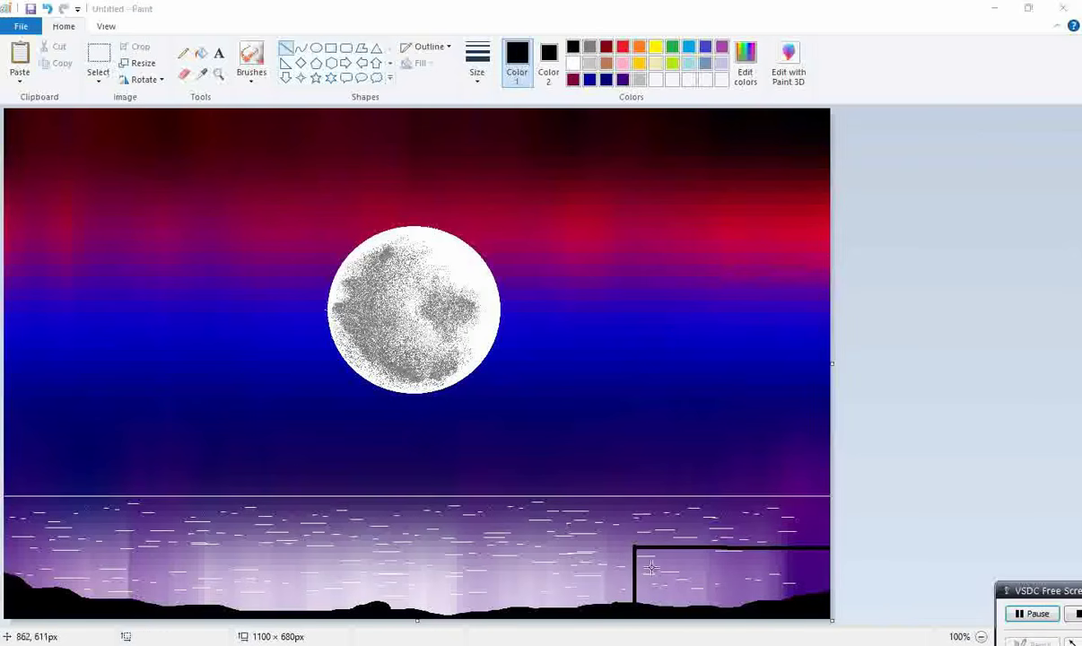
Step: Draw three more black horizontal fence rails below the top rail, from the post to the canvas's right edge
{"action": "mouse_move", "coordinate": [635, 556]}
{"action": "left_mouse_down"}
{"action": "mouse_move", "coordinate": [865, 573]}
{"action": "mouse_move", "coordinate": [914, 561]}
{"action": "left_mouse_up"}
{"action": "left_click", "coordinate": [933, 556]}
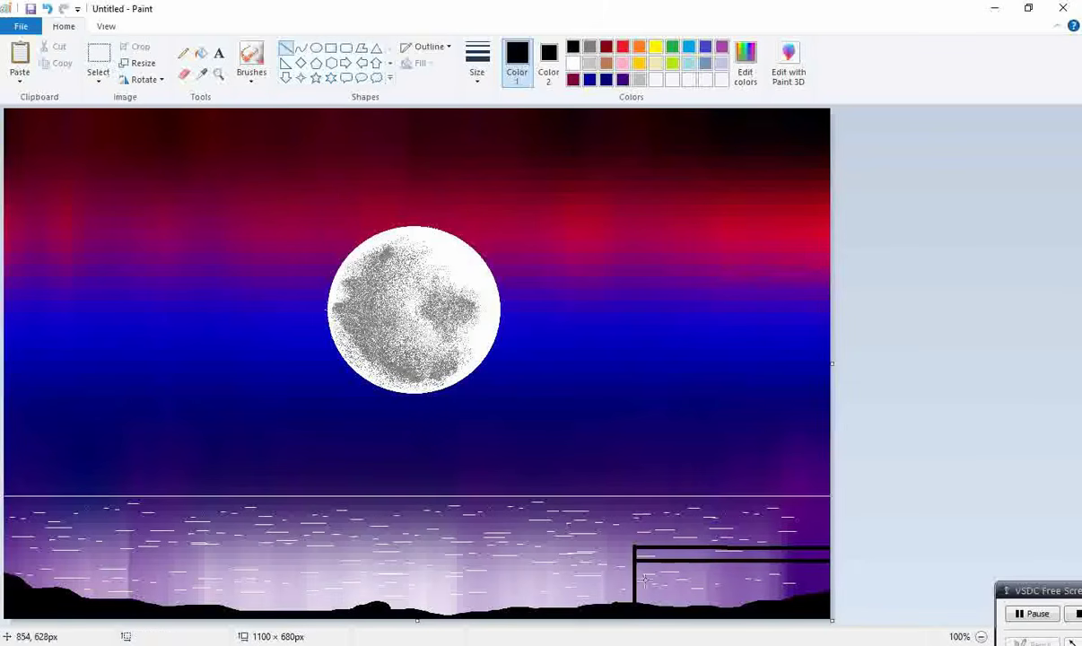
{"action": "left_click_drag", "start_coordinate": [634, 576], "coordinate": [960, 575]}
{"action": "left_click", "coordinate": [985, 521]}
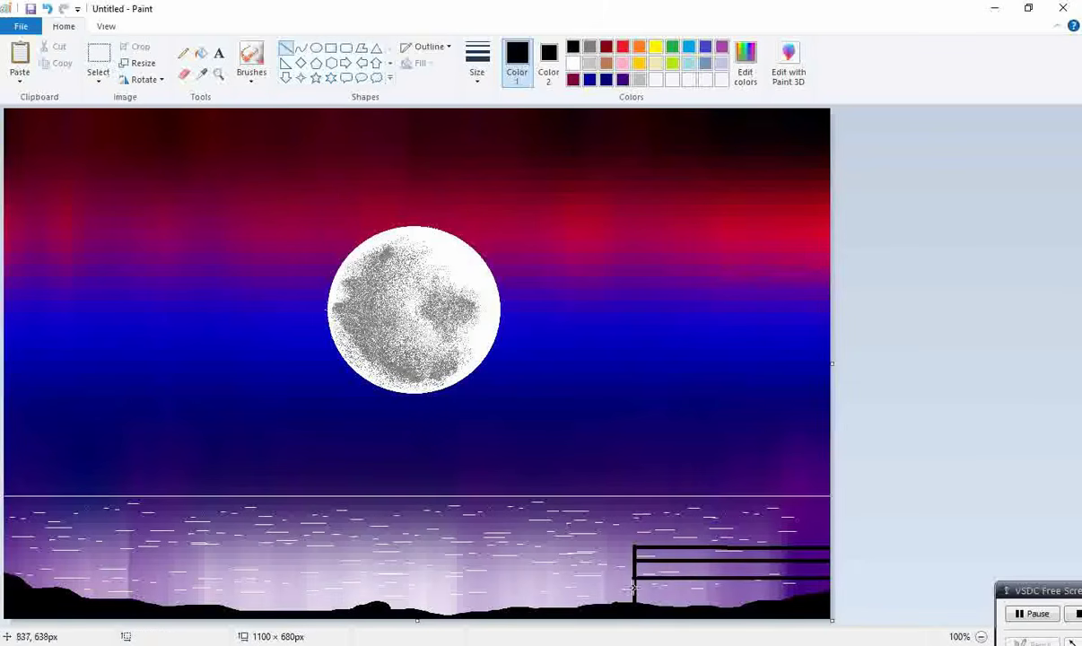
{"action": "mouse_move", "coordinate": [634, 591]}
{"action": "left_mouse_down"}
{"action": "mouse_move", "coordinate": [932, 595]}
{"action": "mouse_move", "coordinate": [924, 590]}
{"action": "left_mouse_up"}
{"action": "left_click", "coordinate": [739, 614]}
Step: Add four evenly spaced black vertical bars across the fence rails down to the ground and reinforce the end post
{"action": "left_click_drag", "start_coordinate": [678, 546], "coordinate": [676, 633]}
{"action": "left_click", "coordinate": [911, 512]}
{"action": "left_click_drag", "start_coordinate": [719, 546], "coordinate": [719, 639]}
{"action": "left_click", "coordinate": [99, 61]}
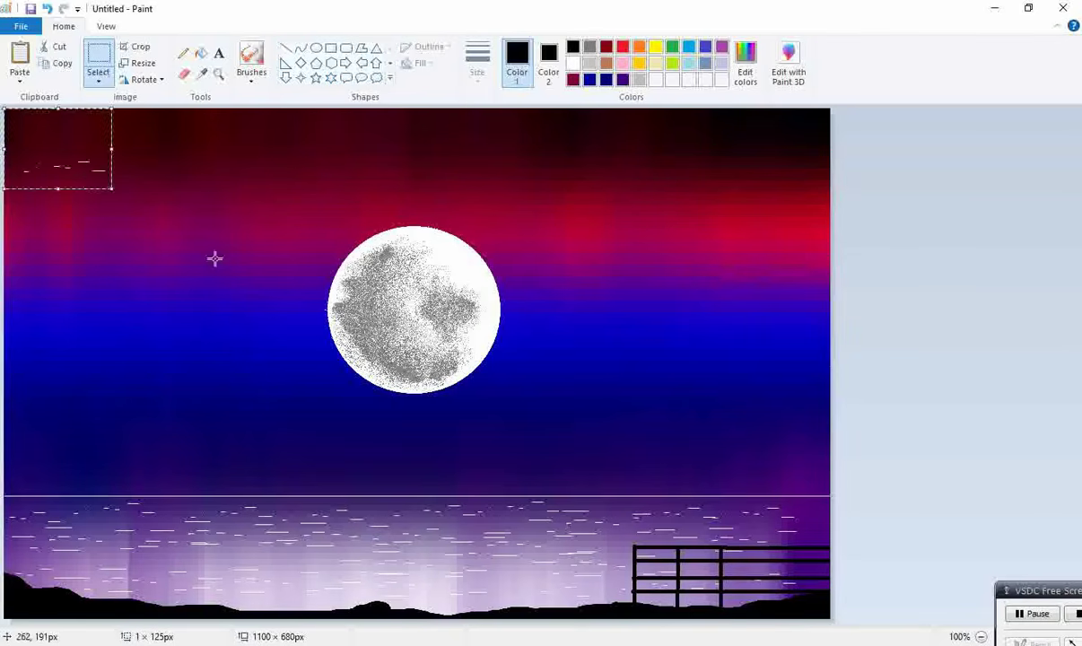
{"action": "left_click_drag", "start_coordinate": [760, 545], "coordinate": [759, 624]}
{"action": "left_click", "coordinate": [883, 522]}
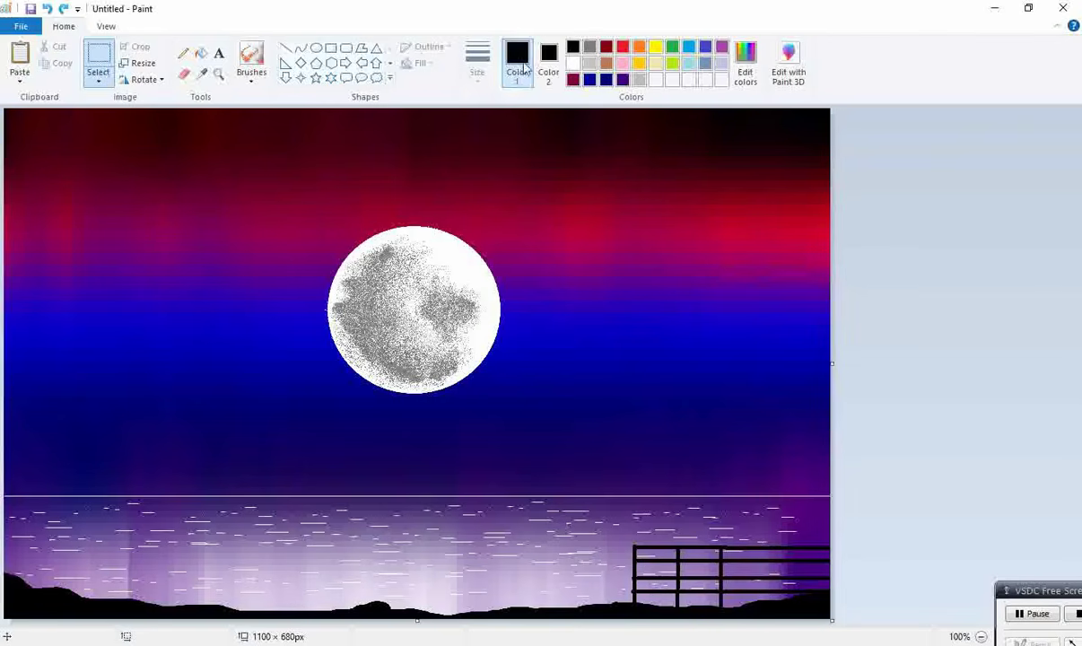
{"action": "left_click", "coordinate": [285, 46]}
{"action": "left_click_drag", "start_coordinate": [765, 545], "coordinate": [767, 645]}
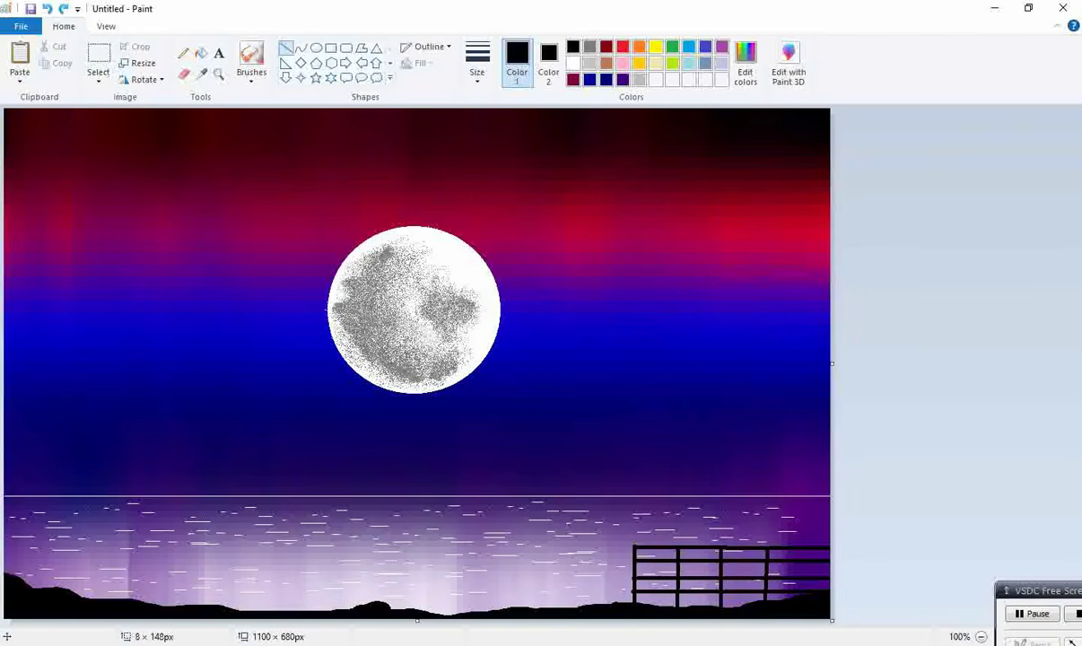
{"action": "left_click", "coordinate": [906, 538]}
{"action": "left_click_drag", "start_coordinate": [807, 547], "coordinate": [807, 637]}
{"action": "left_click", "coordinate": [908, 527]}
{"action": "left_click_drag", "start_coordinate": [634, 557], "coordinate": [630, 645]}
Step: Try adding an unfilled black oval on top of the fence's end post with a long rail running from it
{"action": "left_click", "coordinate": [316, 48]}
{"action": "left_click_drag", "start_coordinate": [622, 534], "coordinate": [643, 558]}
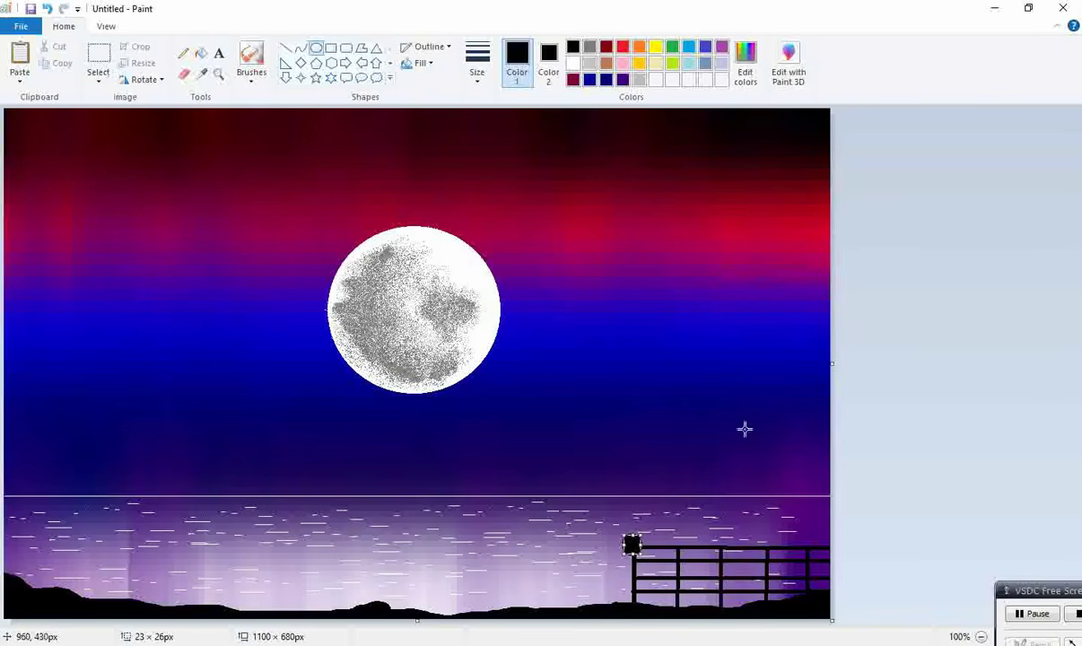
{"action": "left_click", "coordinate": [427, 63]}
{"action": "left_click", "coordinate": [437, 82]}
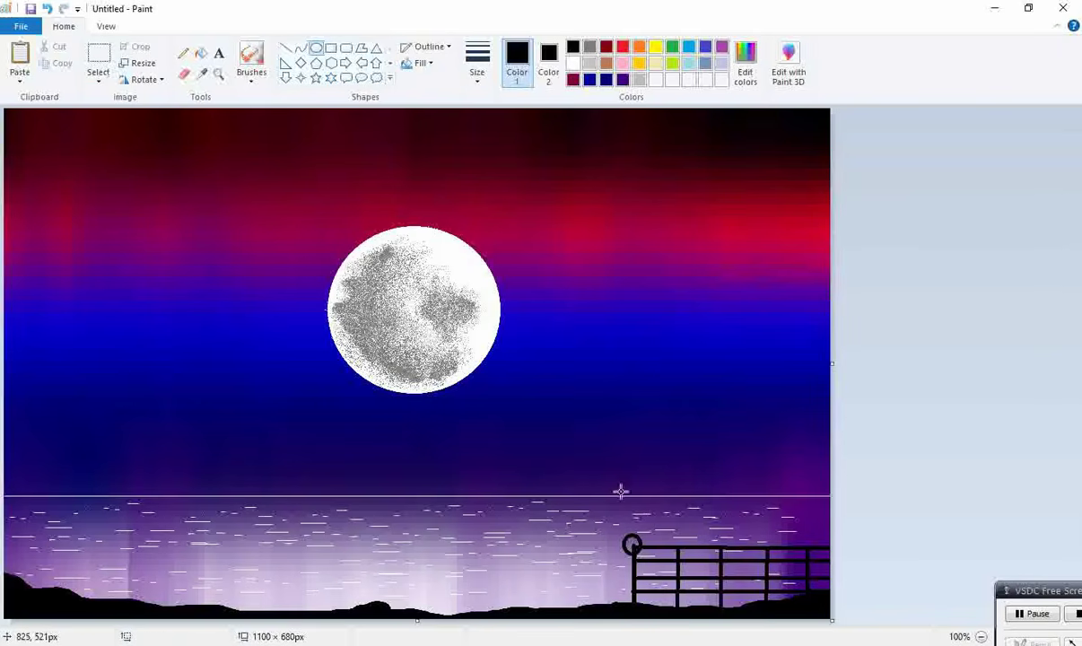
{"action": "key", "text": "ctrl+z"}
{"action": "left_click_drag", "start_coordinate": [626, 526], "coordinate": [636, 547]}
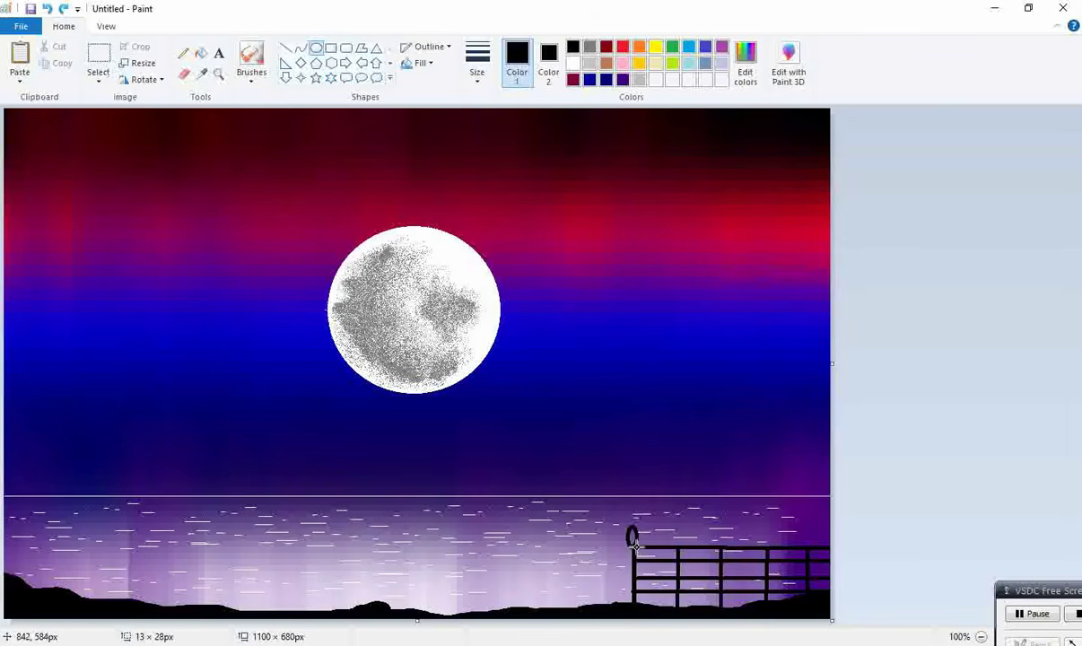
{"action": "left_click", "coordinate": [914, 480]}
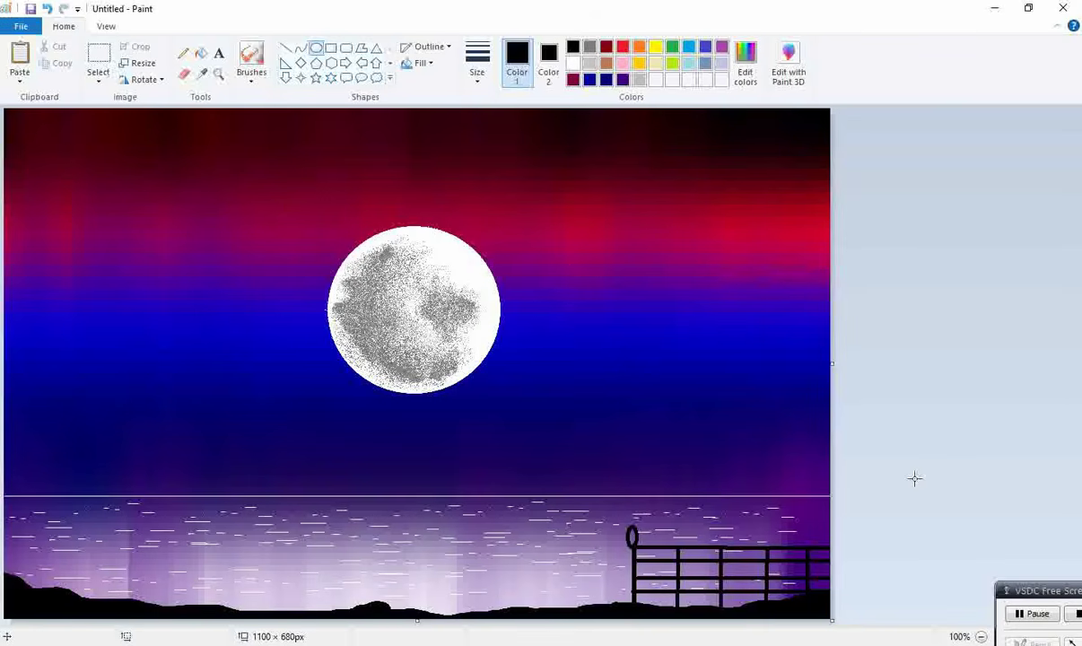
{"action": "left_click_drag", "start_coordinate": [628, 526], "coordinate": [636, 554]}
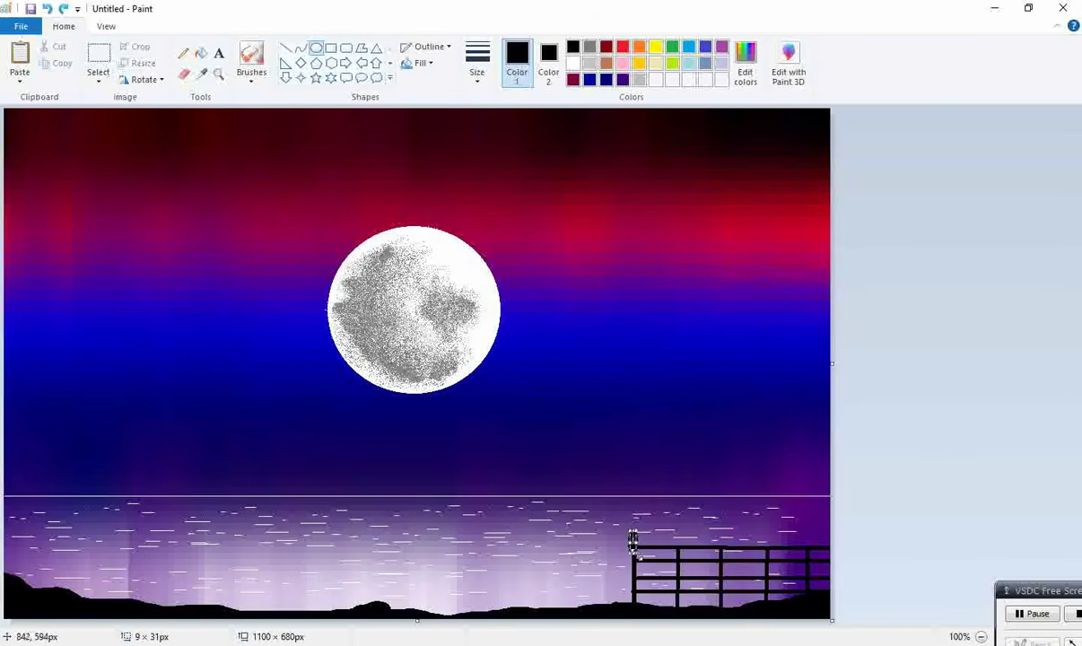
{"action": "left_click", "coordinate": [1048, 460]}
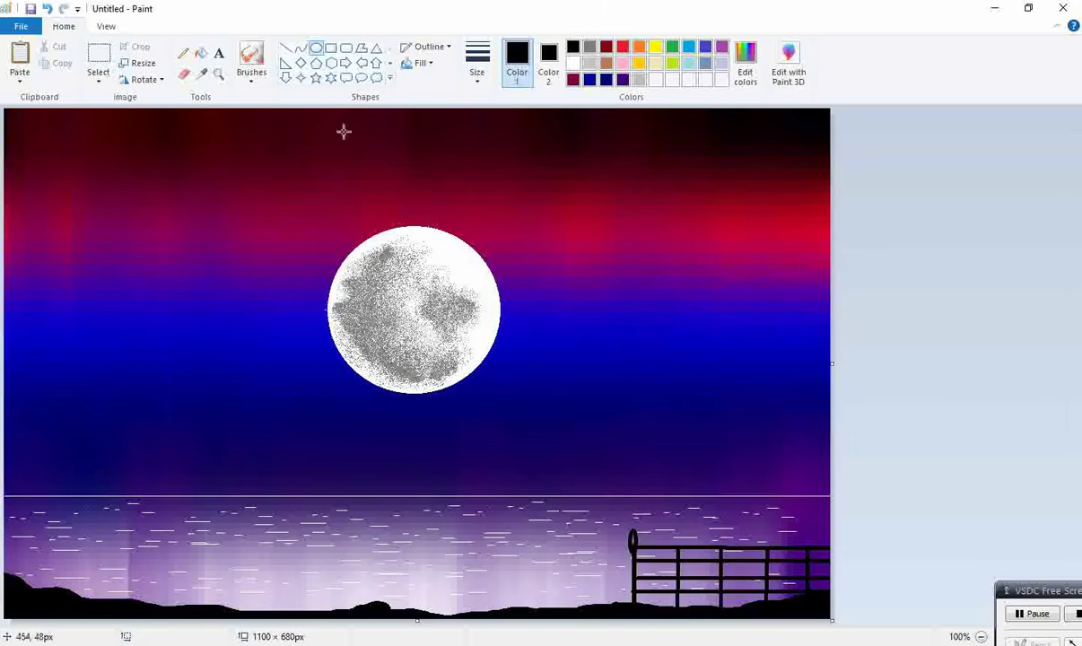
{"action": "left_click_drag", "start_coordinate": [631, 536], "coordinate": [834, 544]}
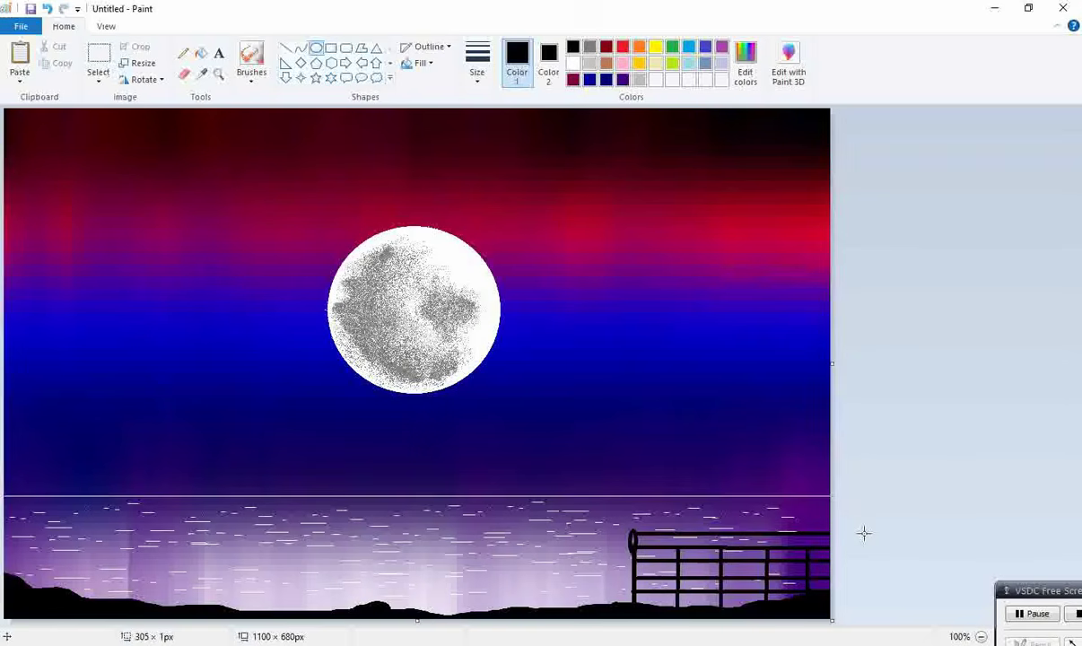
{"action": "key", "text": "ctrl+z"}
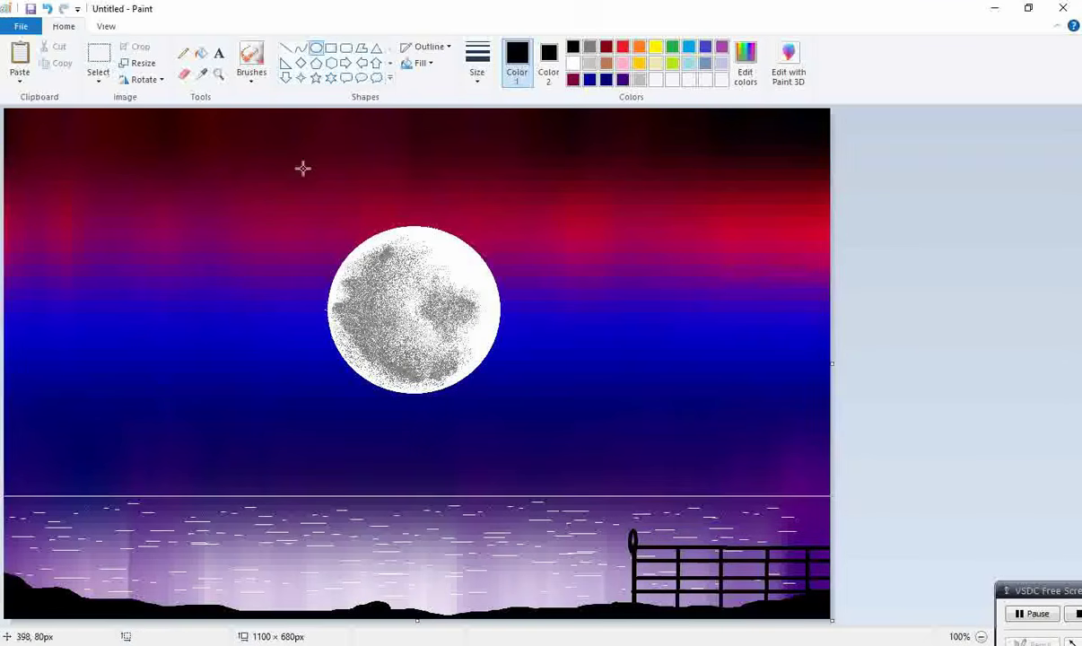
Step: Make white the secondary colour and widen the canvas to 1419 px, adding a white area beside the painting
{"action": "left_click", "coordinate": [547, 62]}
{"action": "left_click", "coordinate": [572, 63]}
{"action": "left_click", "coordinate": [517, 63]}
{"action": "left_click_drag", "start_coordinate": [832, 364], "coordinate": [1070, 395]}
Step: Draw a black flamingo outline with a thicker Pencil on the white area, with a curved head, long neck and rounded body
{"action": "left_click", "coordinate": [183, 53]}
{"action": "left_click", "coordinate": [476, 63]}
{"action": "left_click", "coordinate": [517, 193]}
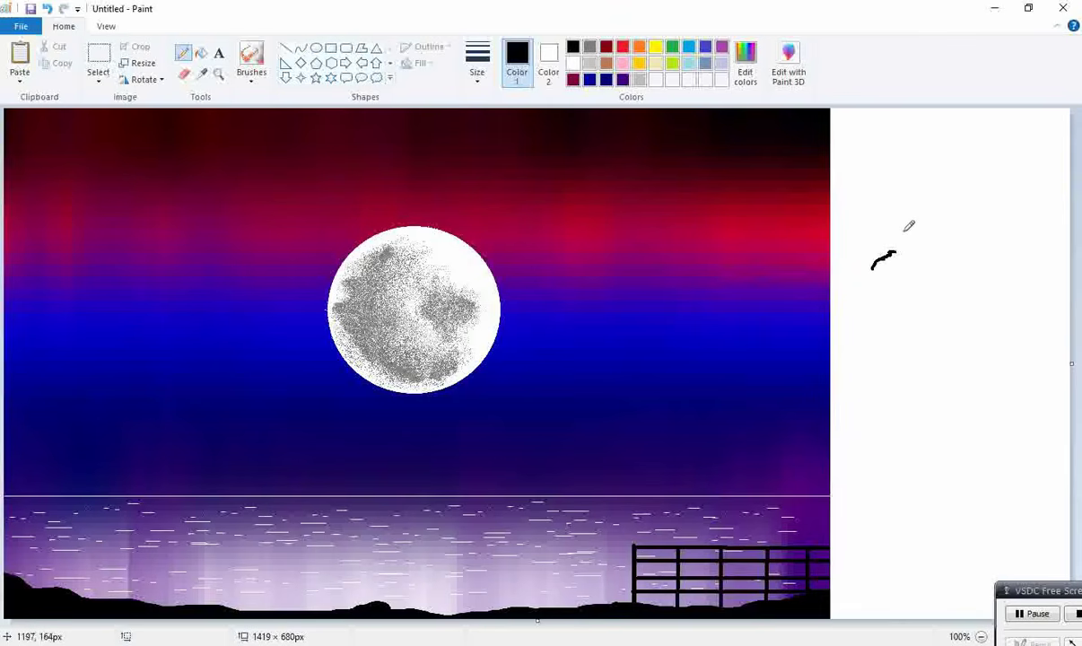
{"action": "key", "text": "ctrl+z"}
{"action": "mouse_move", "coordinate": [876, 264]}
{"action": "left_mouse_down"}
{"action": "mouse_move", "coordinate": [909, 263]}
{"action": "mouse_move", "coordinate": [921, 285]}
{"action": "mouse_move", "coordinate": [927, 444]}
{"action": "mouse_move", "coordinate": [941, 468]}
{"action": "mouse_move", "coordinate": [974, 446]}
{"action": "mouse_move", "coordinate": [1055, 486]}
{"action": "left_mouse_up"}
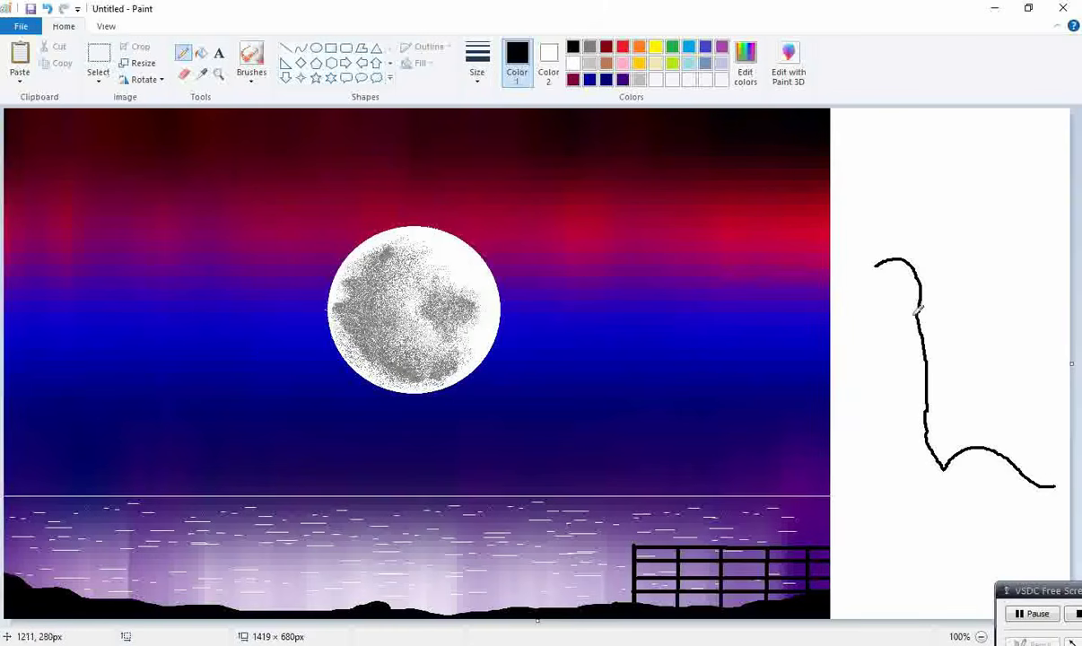
{"action": "mouse_move", "coordinate": [872, 268]}
{"action": "left_mouse_down"}
{"action": "mouse_move", "coordinate": [902, 288]}
{"action": "mouse_move", "coordinate": [914, 427]}
{"action": "mouse_move", "coordinate": [935, 509]}
{"action": "mouse_move", "coordinate": [1007, 534]}
{"action": "mouse_move", "coordinate": [1068, 476]}
{"action": "left_mouse_up"}
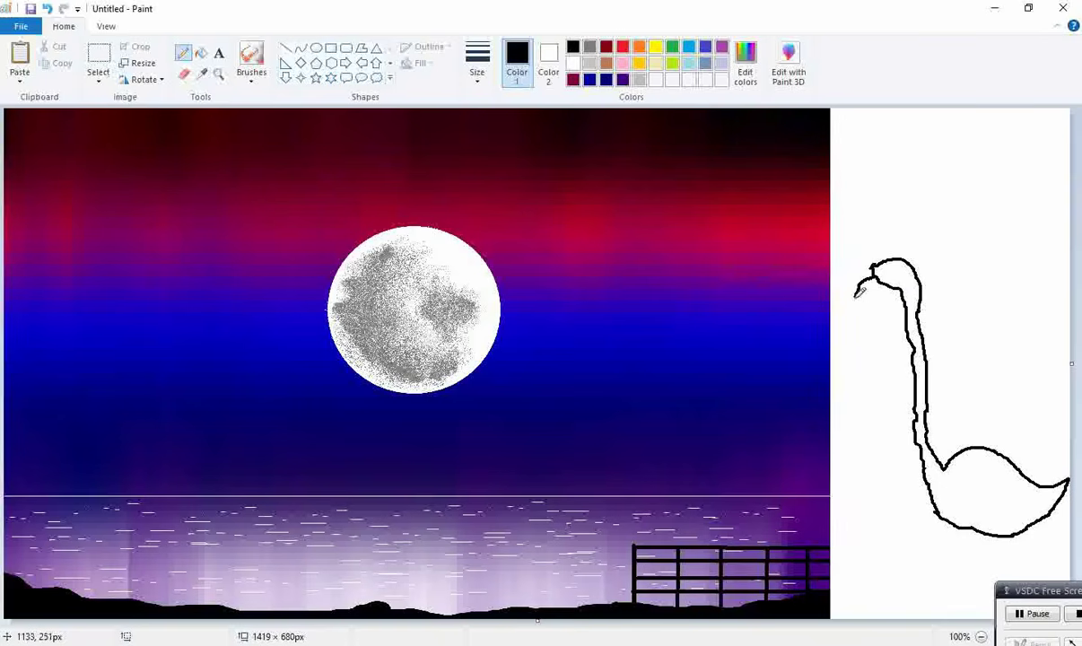
Step: Draw the flamingo's down-curved beak at the front of its head, undoing and redrawing faulty strokes
{"action": "left_click_drag", "start_coordinate": [862, 293], "coordinate": [891, 285]}
{"action": "key", "text": "ctrl+z"}
{"action": "key", "text": "ctrl+z"}
{"action": "mouse_move", "coordinate": [854, 301]}
{"action": "left_mouse_down"}
{"action": "mouse_move", "coordinate": [871, 269]}
{"action": "mouse_move", "coordinate": [883, 287]}
{"action": "mouse_move", "coordinate": [855, 289]}
{"action": "mouse_move", "coordinate": [860, 299]}
{"action": "mouse_move", "coordinate": [886, 286]}
{"action": "left_mouse_up"}
{"action": "key", "text": "ctrl+z"}
{"action": "key", "text": "ctrl+z"}
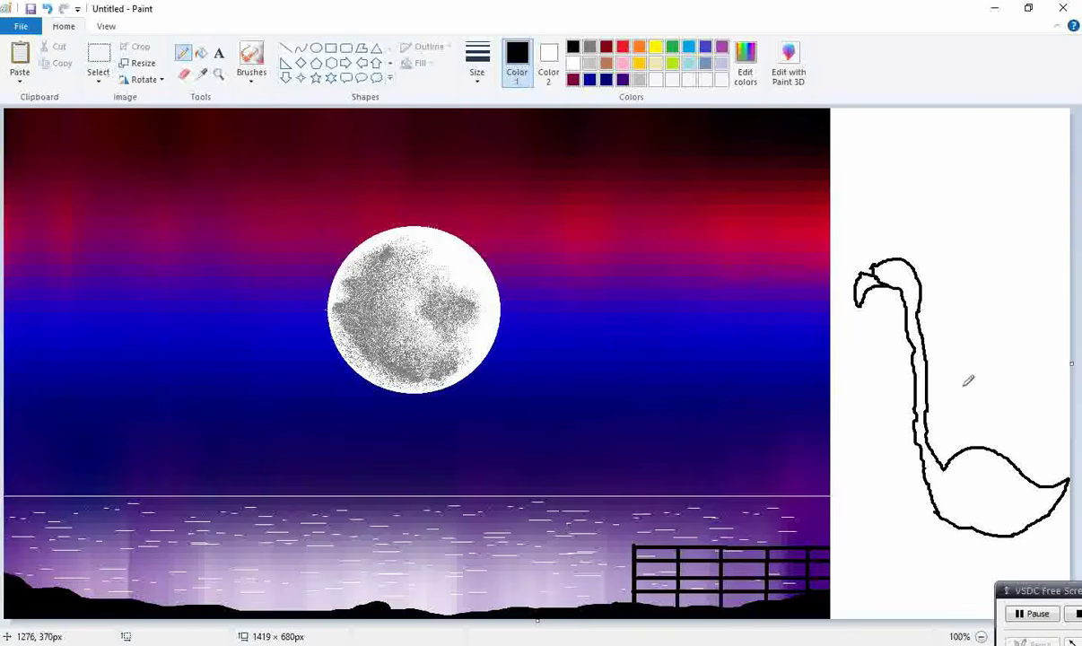
Step: Draw the flamingo's two thin legs with splayed feet under its body with the Pencil
{"action": "left_click", "coordinate": [1013, 591]}
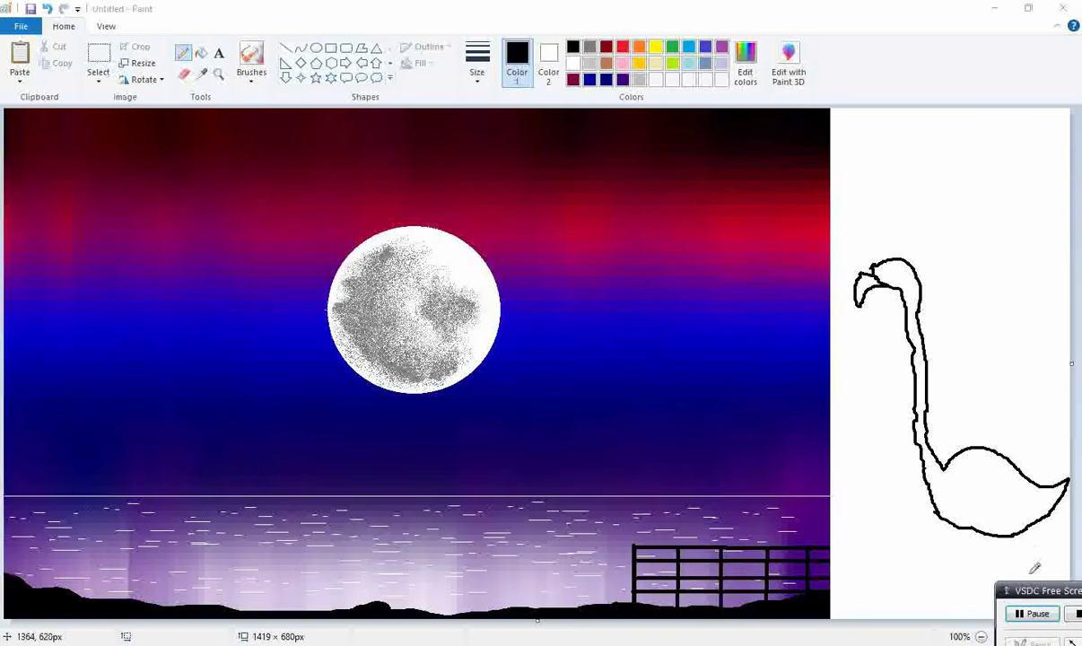
{"action": "left_click_drag", "start_coordinate": [1023, 589], "coordinate": [1065, 642]}
{"action": "mouse_move", "coordinate": [956, 528]}
{"action": "left_mouse_down"}
{"action": "mouse_move", "coordinate": [968, 552]}
{"action": "mouse_move", "coordinate": [1008, 537]}
{"action": "left_mouse_up"}
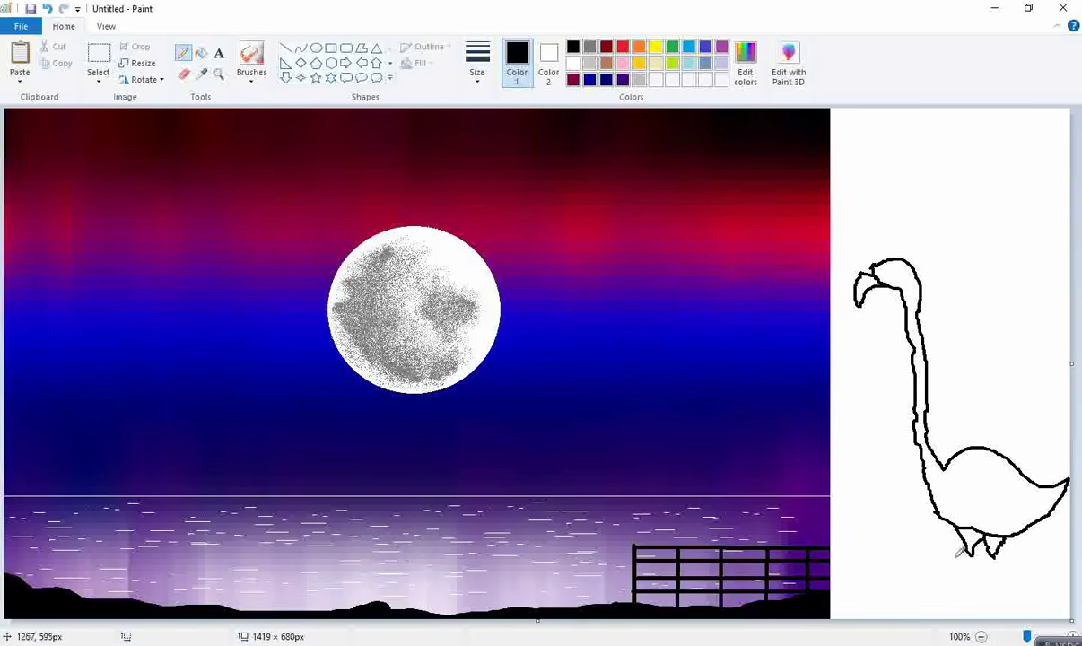
{"action": "mouse_move", "coordinate": [970, 552]}
{"action": "left_mouse_down"}
{"action": "mouse_move", "coordinate": [956, 607]}
{"action": "mouse_move", "coordinate": [984, 607]}
{"action": "left_mouse_up"}
{"action": "left_click_drag", "start_coordinate": [990, 549], "coordinate": [990, 609]}
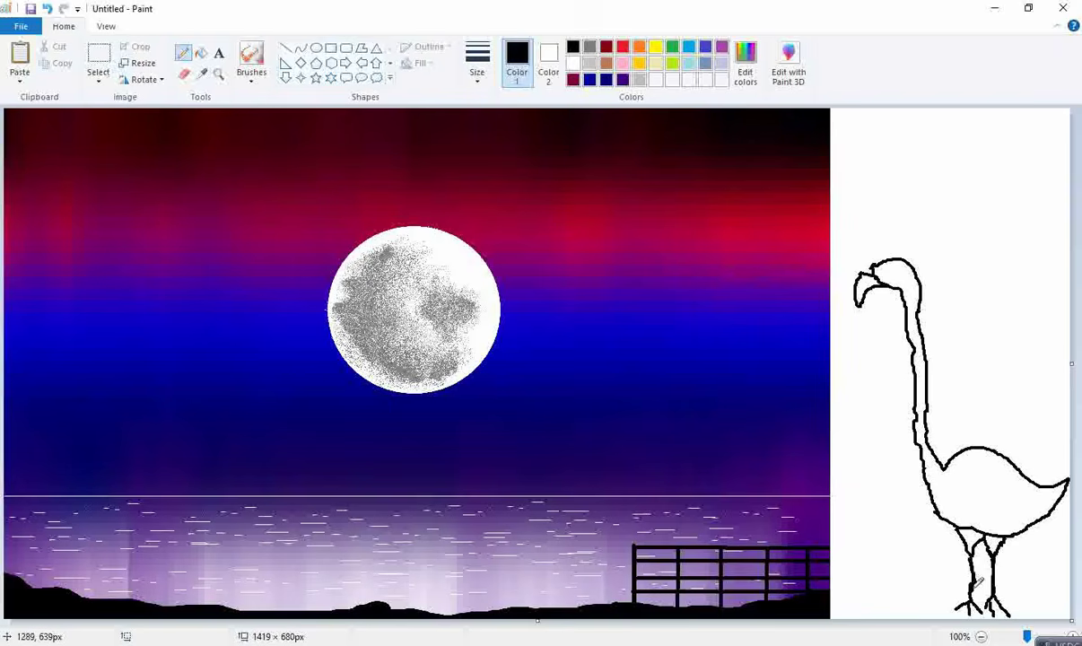
Step: Fill the flamingo's body and beak outlines with black
{"action": "left_click", "coordinate": [201, 53]}
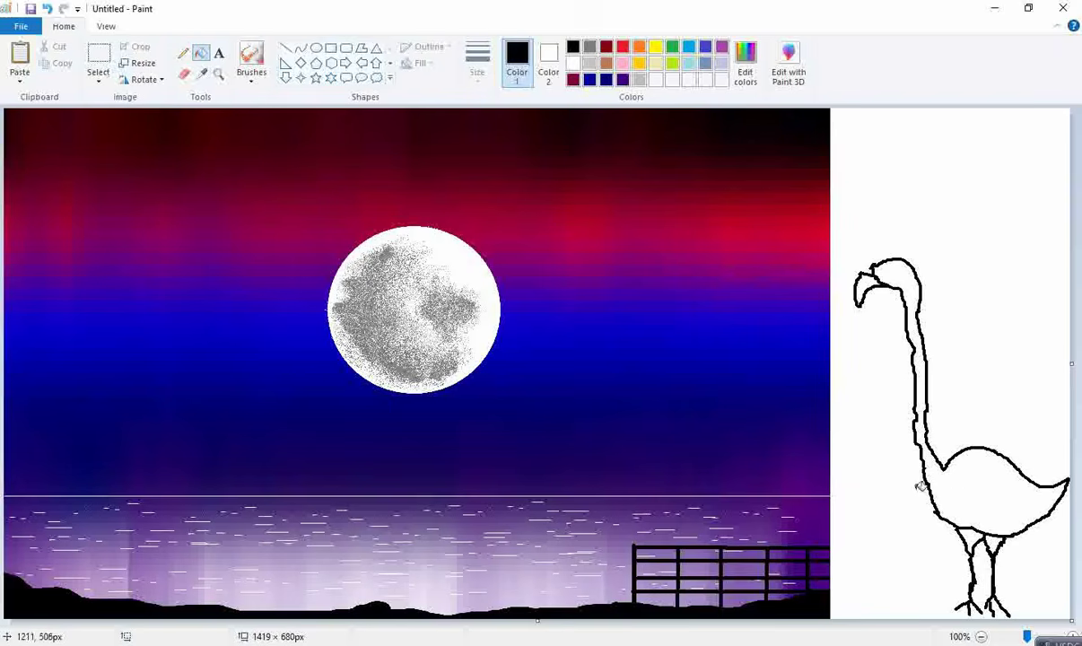
{"action": "left_click", "coordinate": [963, 525]}
{"action": "left_click", "coordinate": [860, 292]}
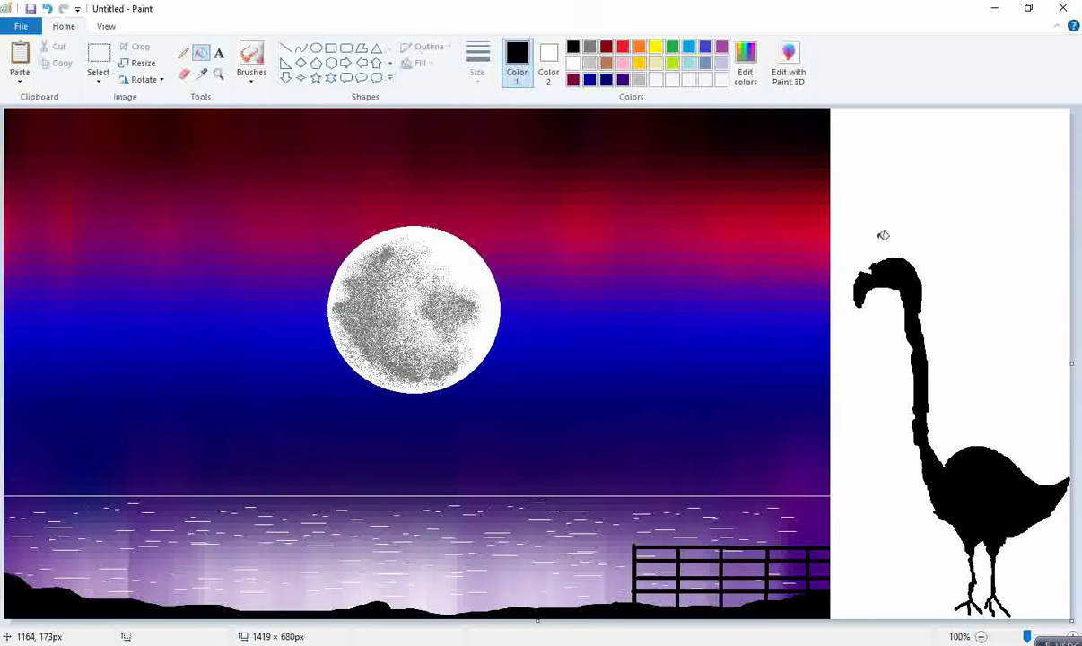
Step: Trim the flamingo silhouette's beak and slim its neck with the Eraser, undoing faulty strokes
{"action": "left_click", "coordinate": [184, 74]}
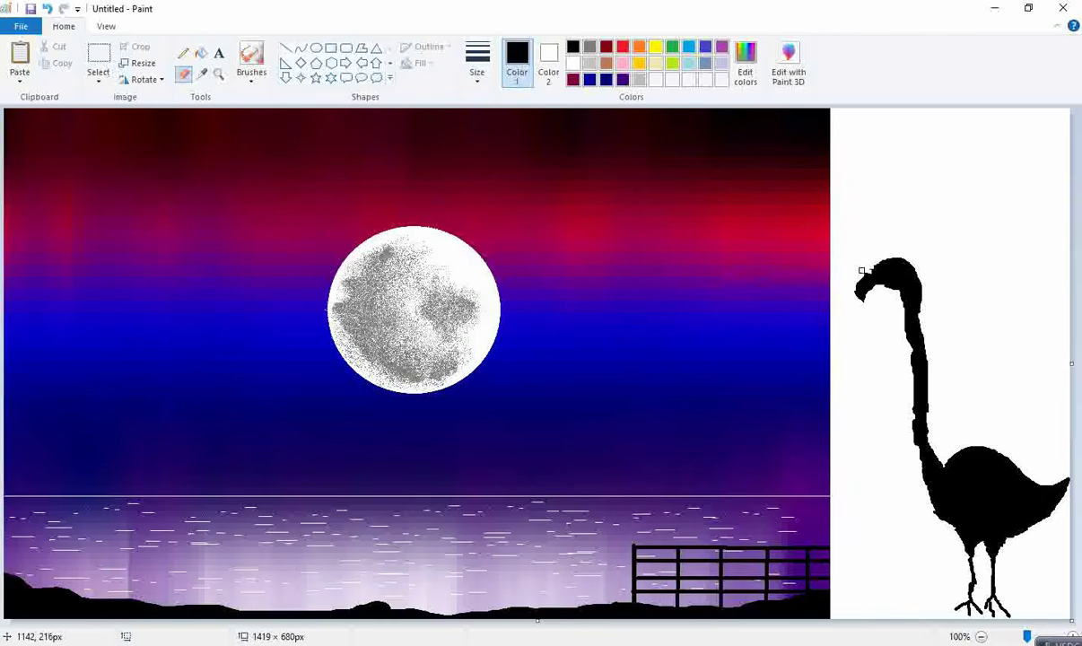
{"action": "mouse_move", "coordinate": [863, 304]}
{"action": "left_mouse_down"}
{"action": "mouse_move", "coordinate": [857, 287]}
{"action": "mouse_move", "coordinate": [858, 309]}
{"action": "left_mouse_up"}
{"action": "left_click_drag", "start_coordinate": [909, 419], "coordinate": [913, 445]}
{"action": "left_click_drag", "start_coordinate": [905, 313], "coordinate": [914, 348]}
{"action": "key", "text": "ctrl+z"}
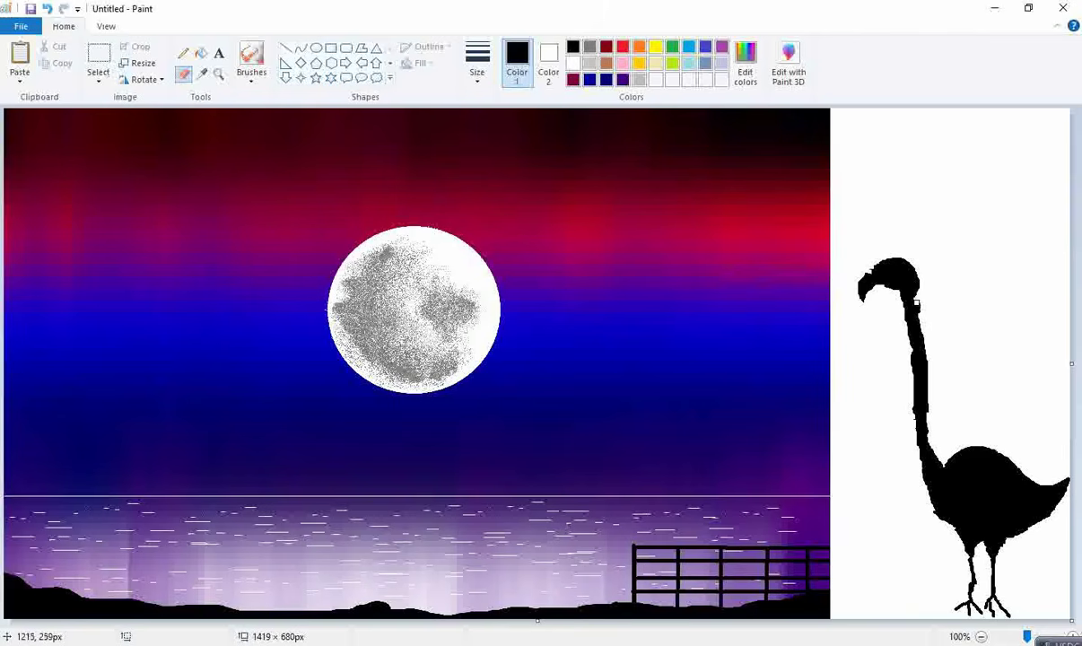
{"action": "key", "text": "ctrl+z"}
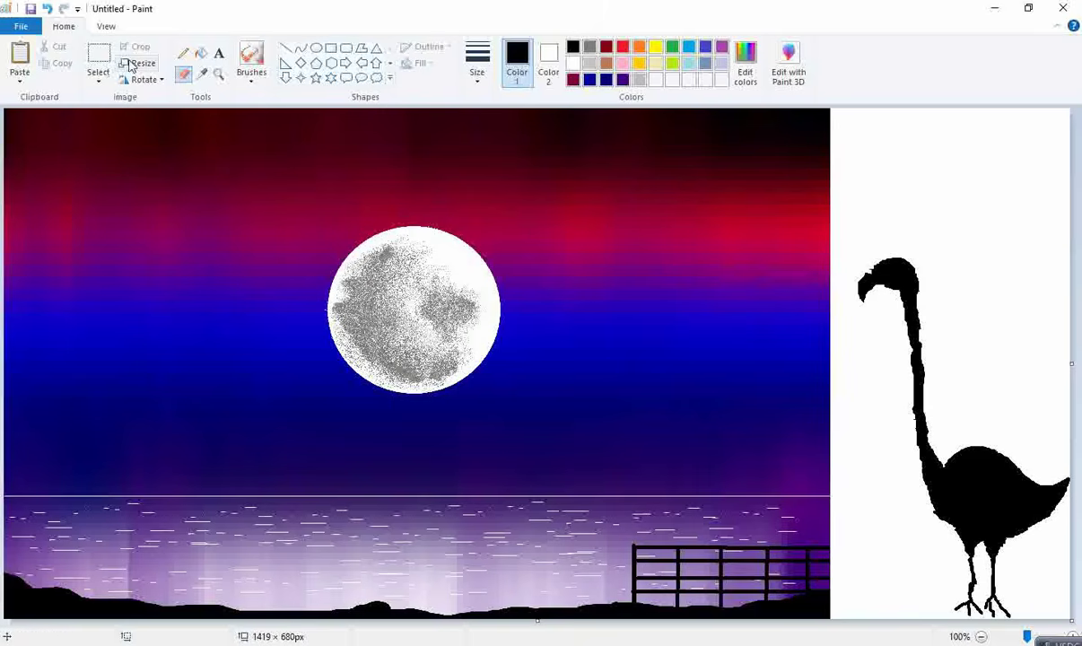
Step: Copy the flamingo silhouette from the white area with a rectangular selection and paste the copy onto the landscape
{"action": "left_click", "coordinate": [99, 77]}
{"action": "left_click", "coordinate": [140, 113]}
{"action": "left_click_drag", "start_coordinate": [840, 209], "coordinate": [1072, 618]}
{"action": "key", "text": "ctrl+c"}
{"action": "key", "text": "ctrl+v"}
{"action": "left_click_drag", "start_coordinate": [174, 314], "coordinate": [401, 405]}
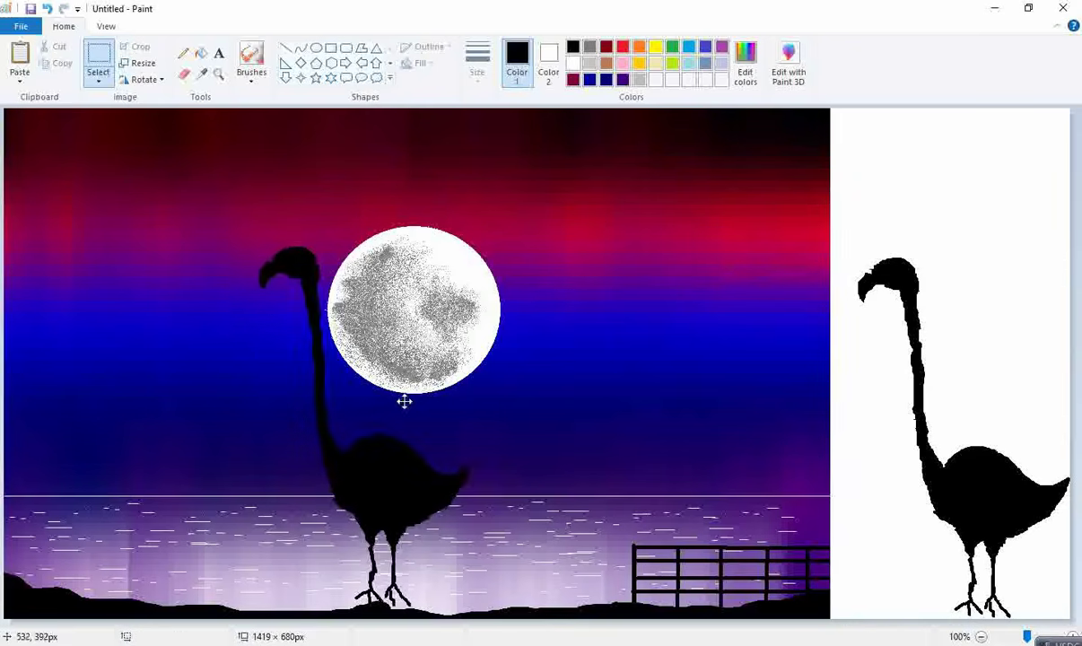
Step: Shrink the pasted flamingo to about 107 × 160 px and stand it on the black ground below the moon
{"action": "left_click_drag", "start_coordinate": [243, 197], "coordinate": [314, 345]}
{"action": "left_click_drag", "start_coordinate": [357, 403], "coordinate": [418, 454]}
{"action": "left_click_drag", "start_coordinate": [358, 335], "coordinate": [413, 489]}
{"action": "left_click_drag", "start_coordinate": [426, 532], "coordinate": [410, 522]}
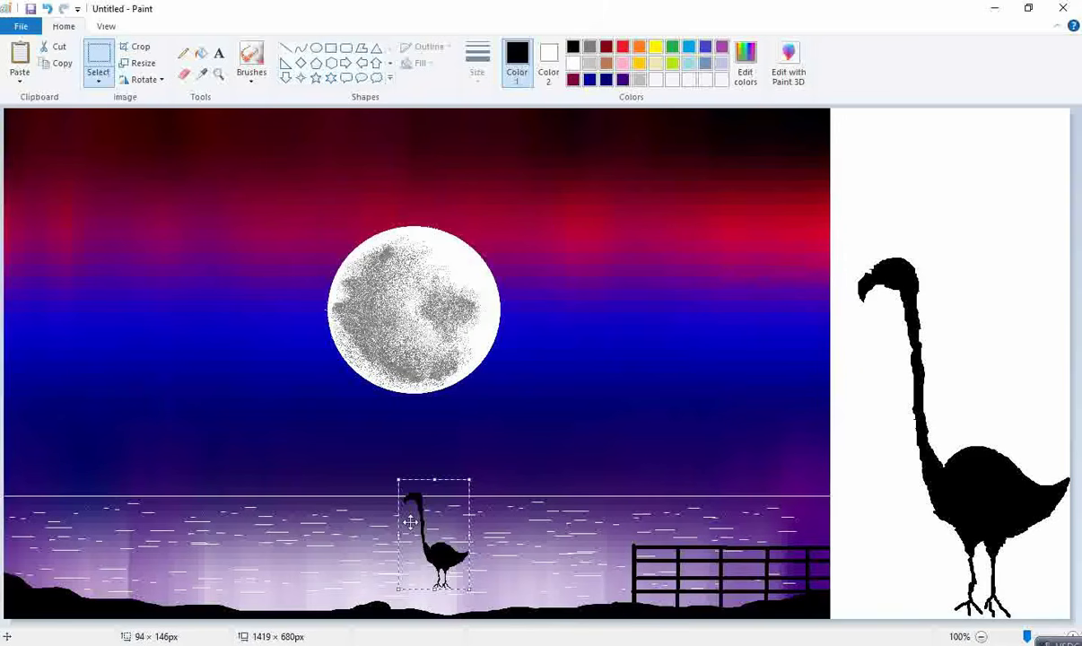
{"action": "left_click_drag", "start_coordinate": [433, 480], "coordinate": [405, 495]}
{"action": "left_click_drag", "start_coordinate": [469, 589], "coordinate": [466, 614]}
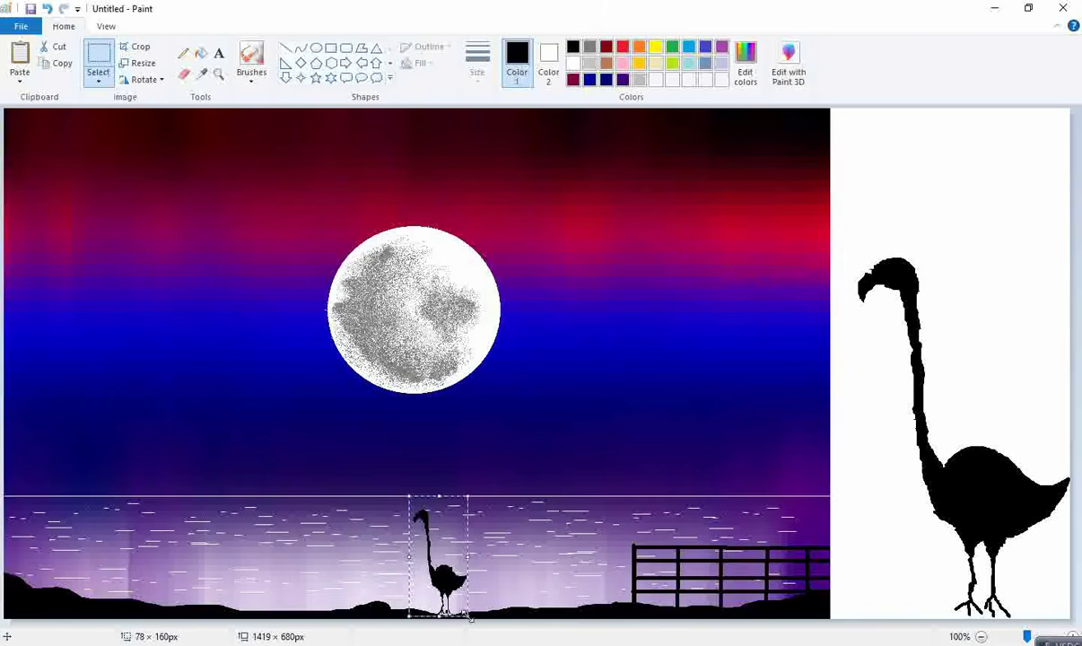
{"action": "left_click_drag", "start_coordinate": [468, 554], "coordinate": [489, 554]}
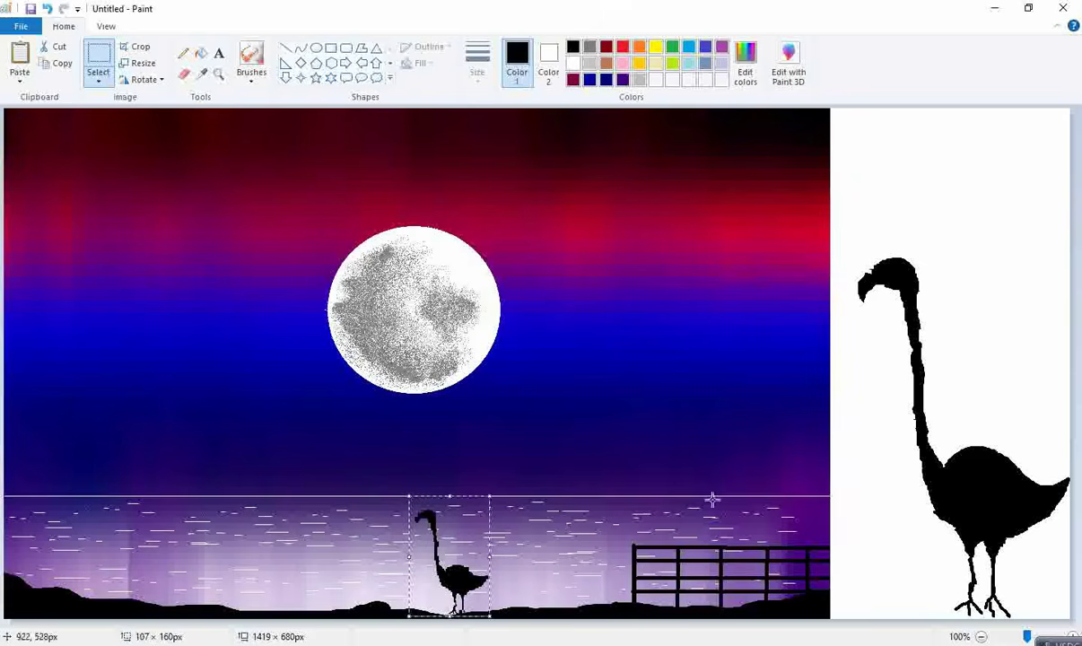
Step: Trim the white area off the canvas at 1101 × 680 px and place two flamingo copies about 60 px wide behind the large one
{"action": "left_click_drag", "start_coordinate": [1071, 363], "coordinate": [832, 294]}
{"action": "key", "text": "ctrl+v"}
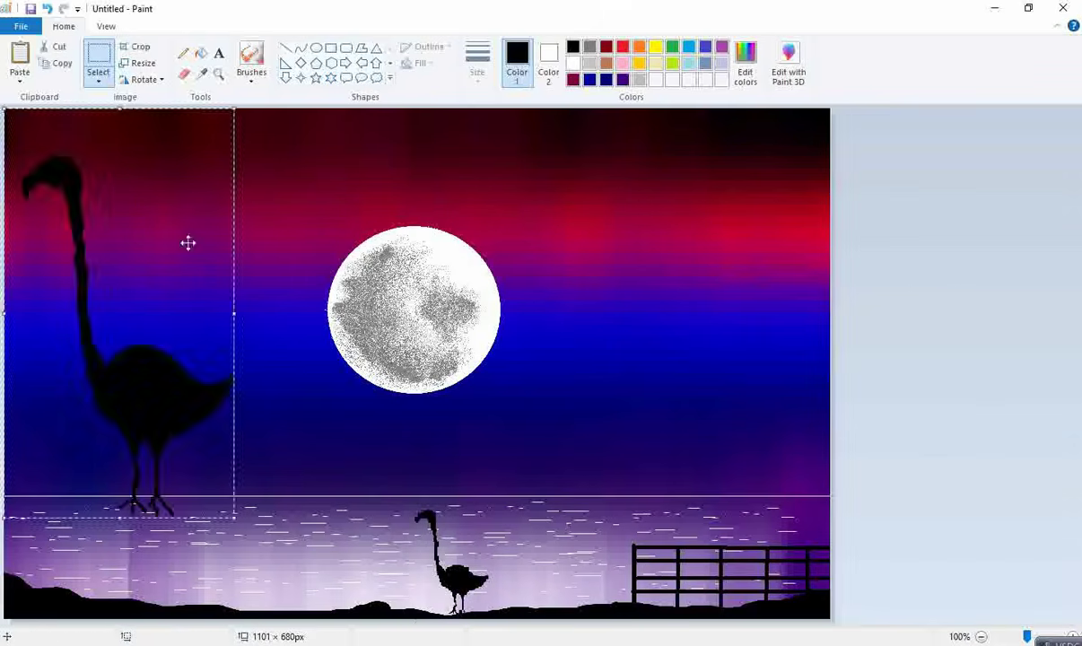
{"action": "left_click_drag", "start_coordinate": [5, 108], "coordinate": [500, 576]}
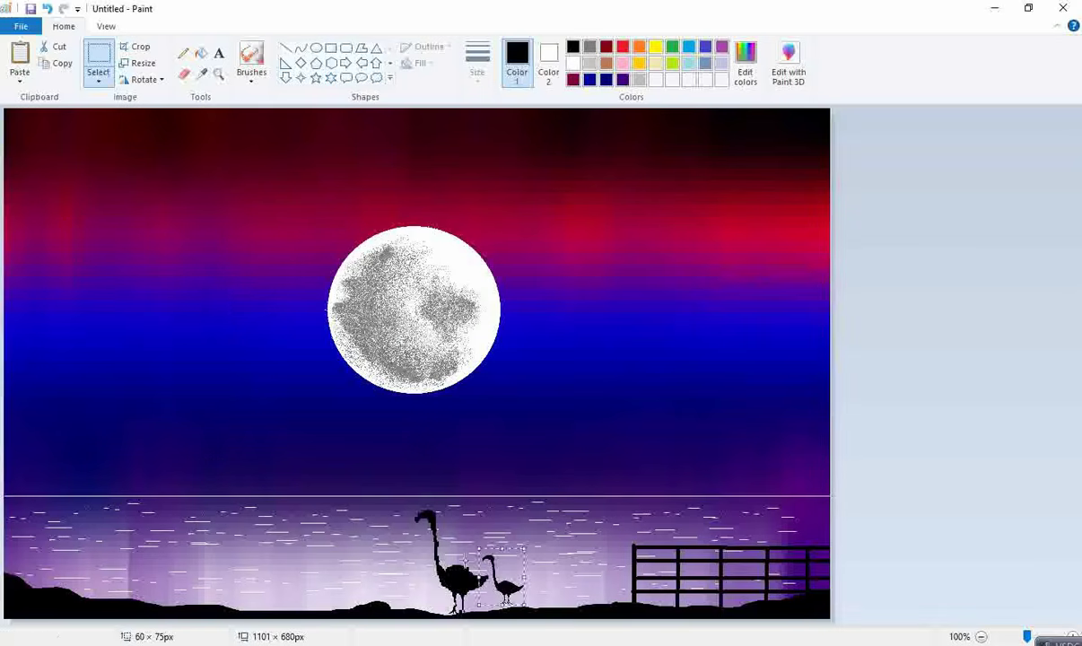
{"action": "left_click", "coordinate": [502, 621]}
{"action": "left_click_drag", "start_coordinate": [501, 620], "coordinate": [541, 587]}
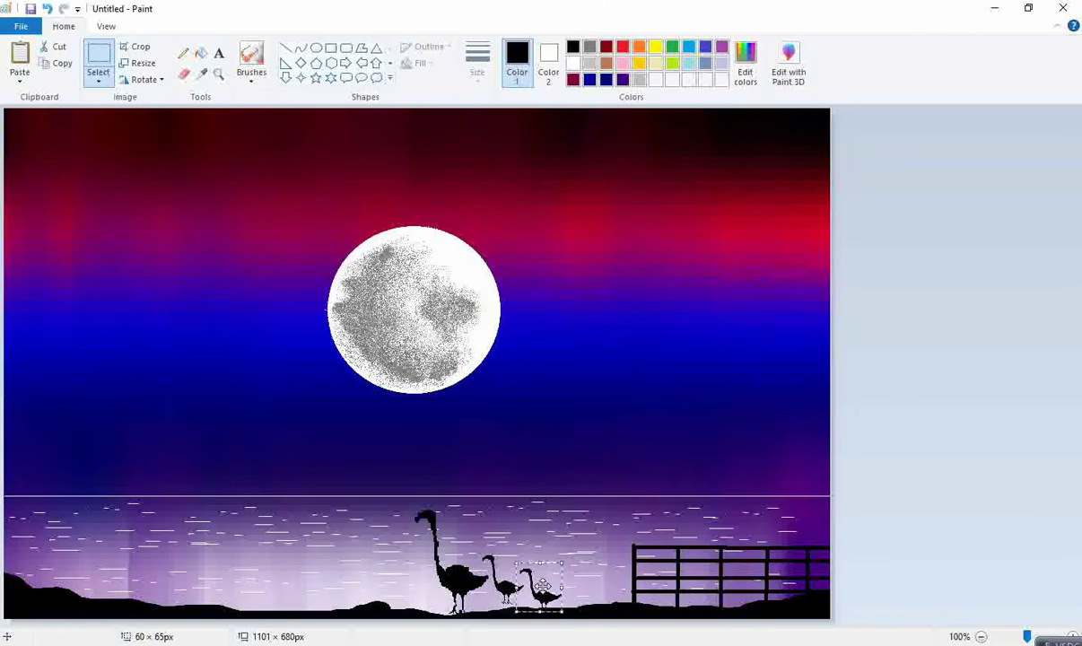
Step: Paste more small flamingo copies along the ground between the large flamingo and the fence to form a flock
{"action": "key", "text": "ctrl+v"}
{"action": "left_click_drag", "start_coordinate": [39, 147], "coordinate": [507, 592]}
{"action": "left_click", "coordinate": [524, 542]}
{"action": "key", "text": "super"}
{"action": "key", "text": "super"}
{"action": "key", "text": "ctrl+v"}
{"action": "left_click_drag", "start_coordinate": [27, 132], "coordinate": [581, 590]}
Step: Paste small flamingo copies on the ground in front of the large flamingo, on the side away from the fence
{"action": "key", "text": "ctrl+v"}
{"action": "left_click_drag", "start_coordinate": [27, 130], "coordinate": [368, 585]}
{"action": "left_click", "coordinate": [855, 391]}
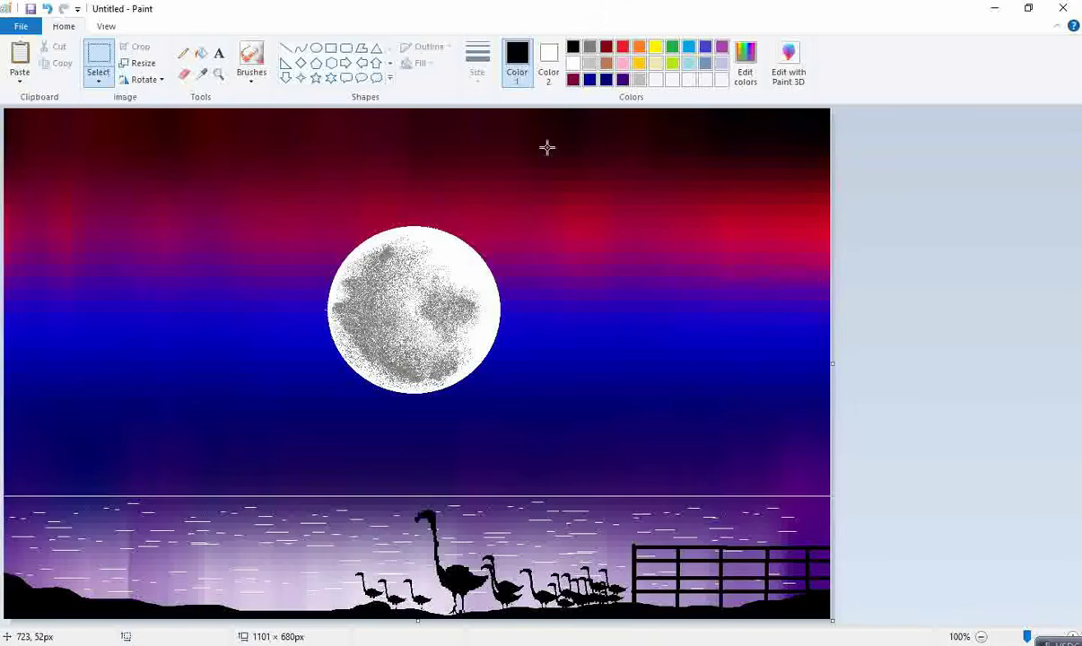